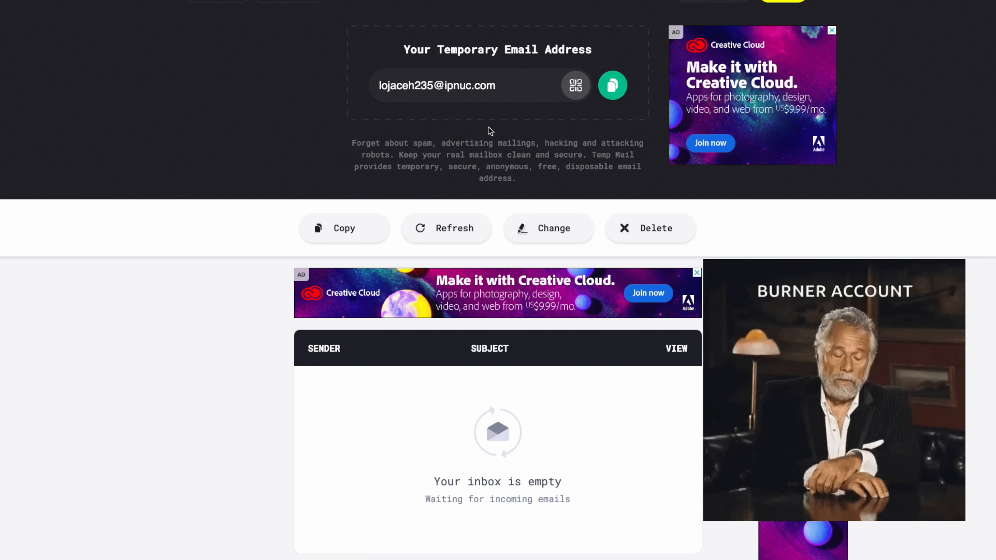
Copy the temporary email address, then submit it in the GitHub sign-up form's email field and fill in the account password
left_click(612, 85)
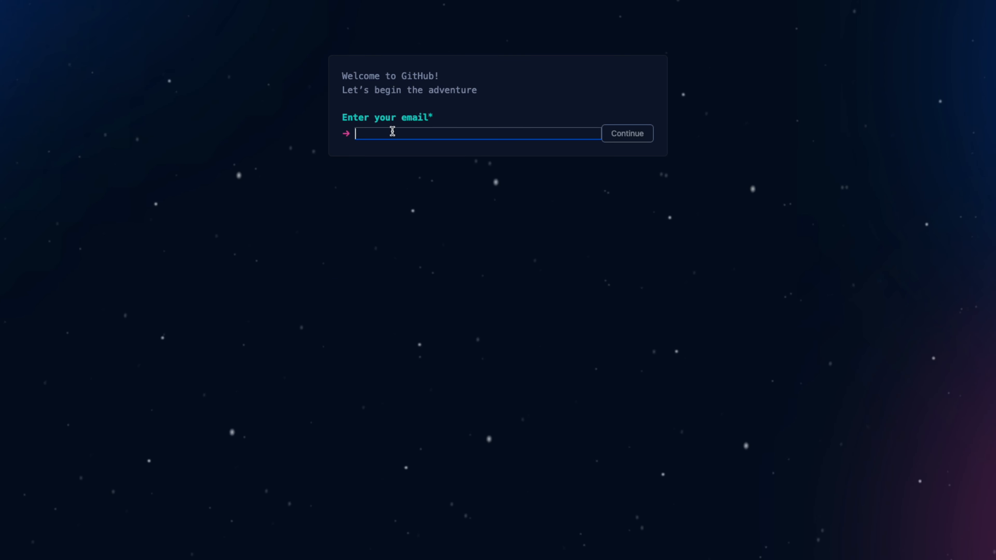
key("ctrl+v")
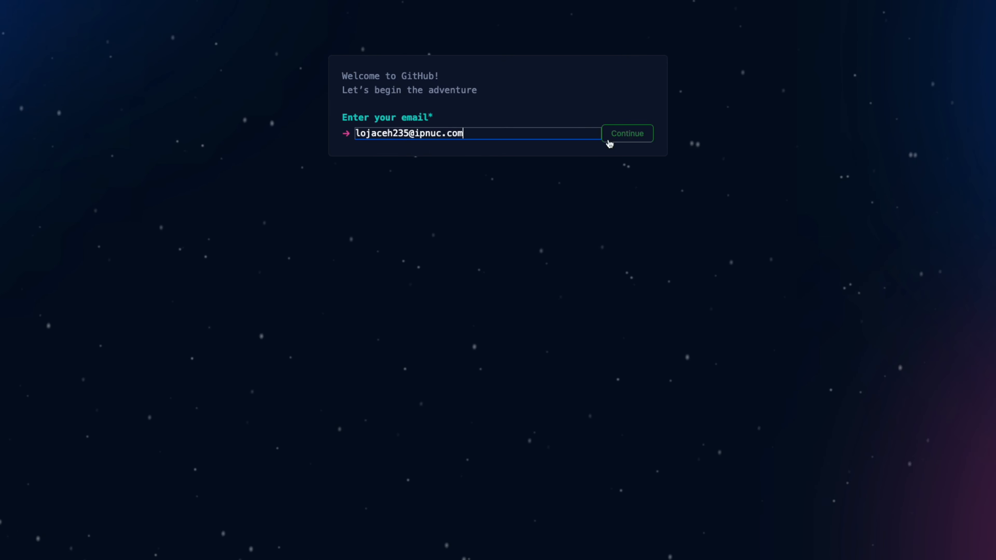
left_click(620, 135)
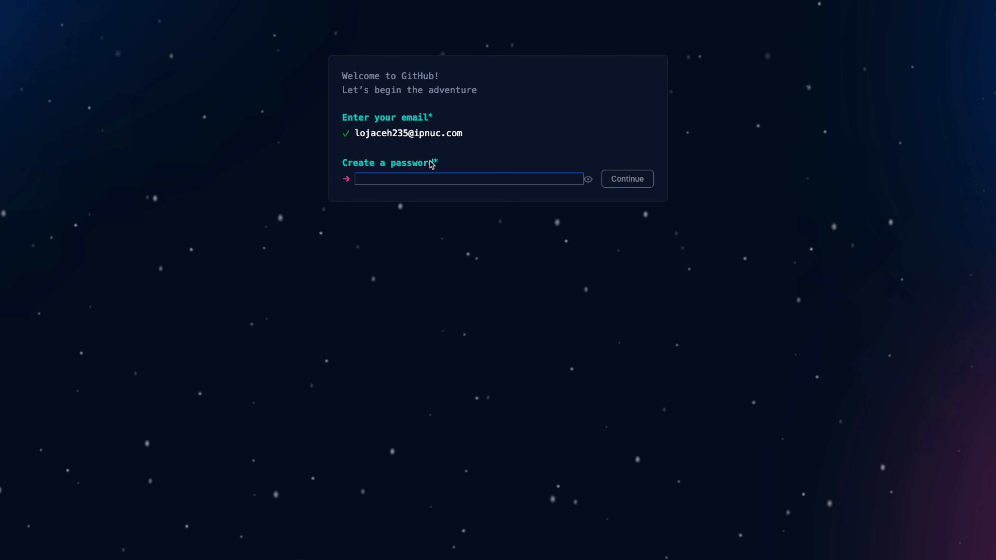
key("ctrl+v")
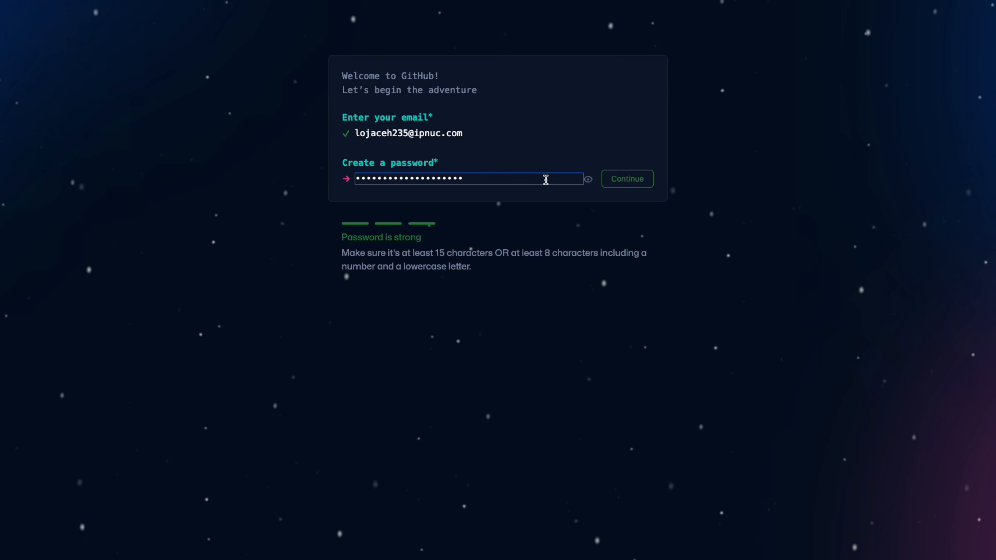
left_click(612, 182)
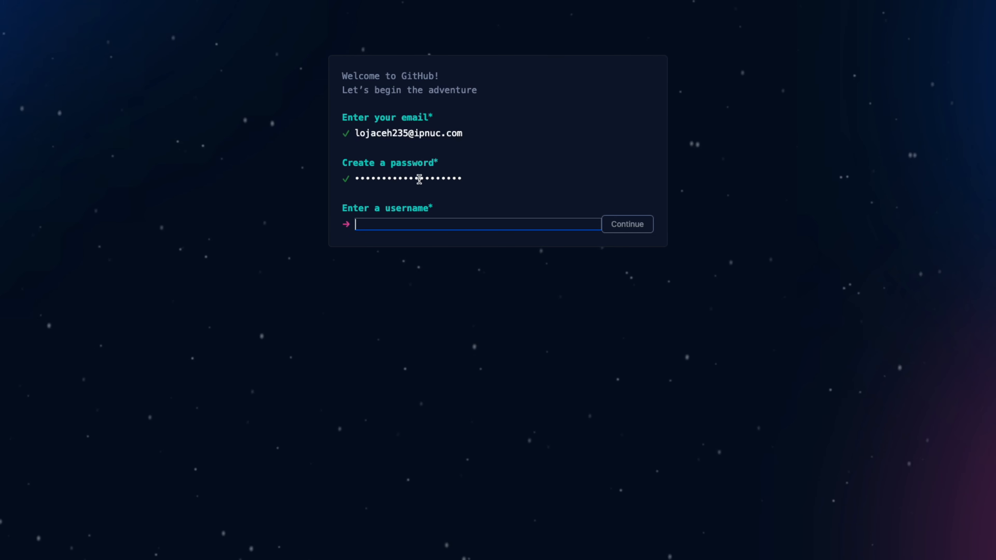
Set the username to the email address without its domain and answer "n" to product updates and announcements
key("ctrl+v")
left_click_drag(409, 223, 539, 222)
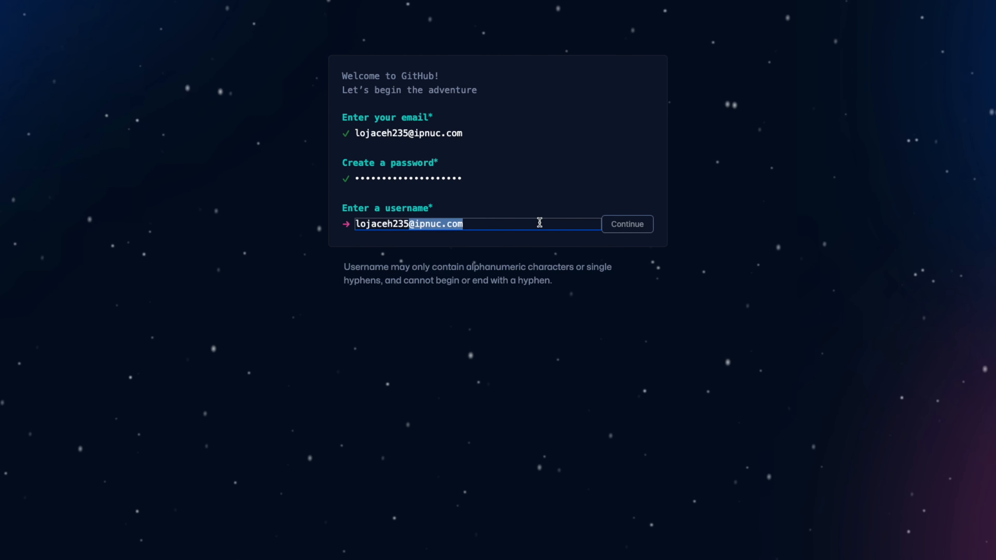
key("BackSpace")
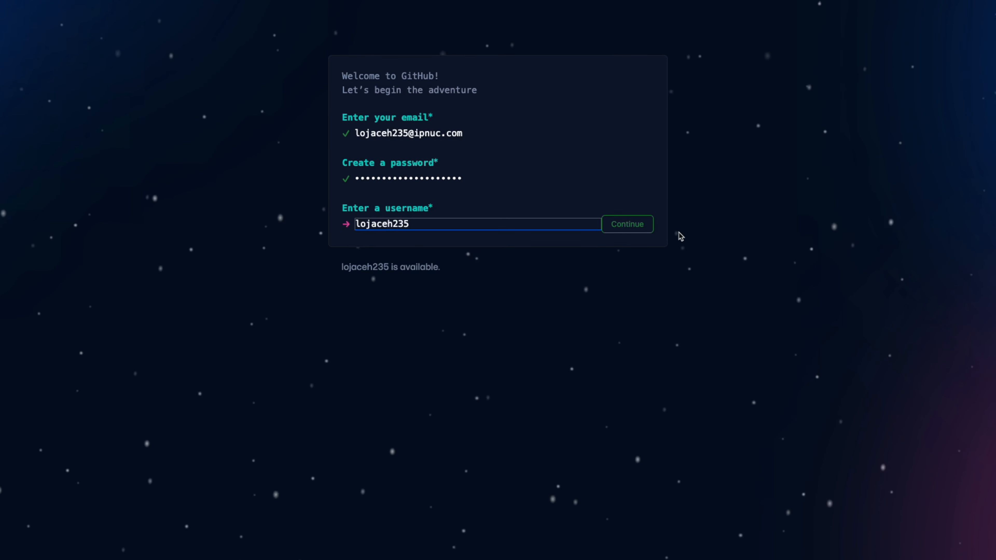
left_click(645, 226)
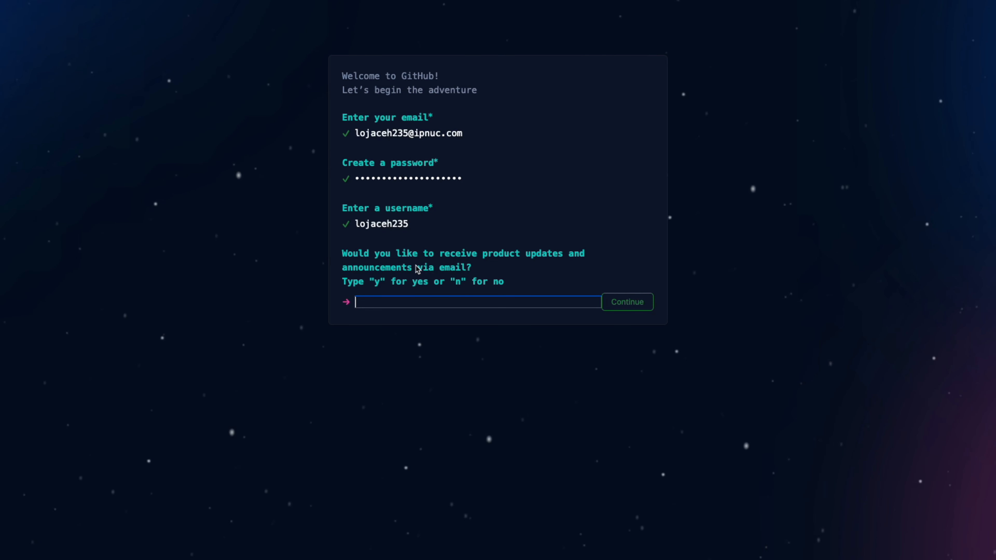
type("n")
left_click(633, 307)
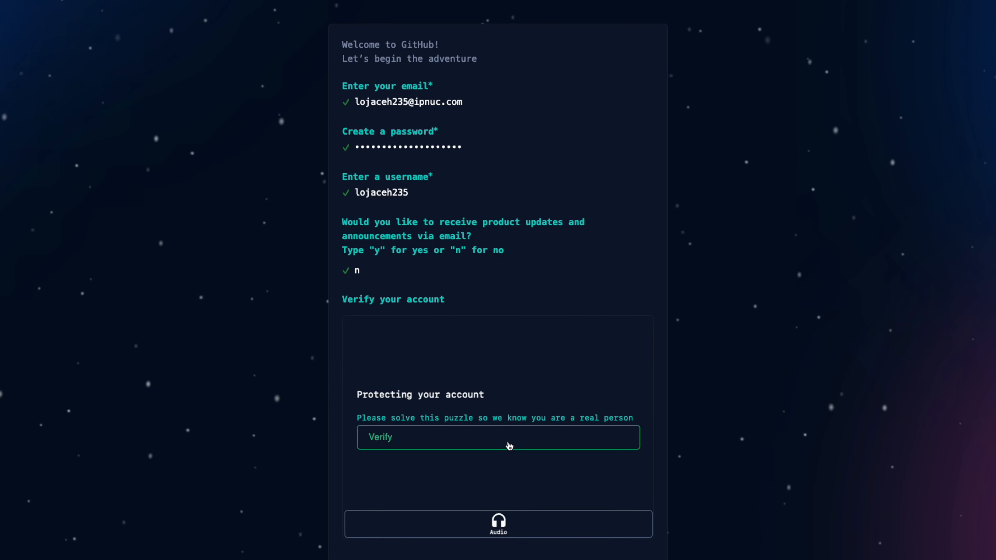
Start the account verification puzzle, rotate the animal to face in the hand's direction and submit the answer
left_click(508, 444)
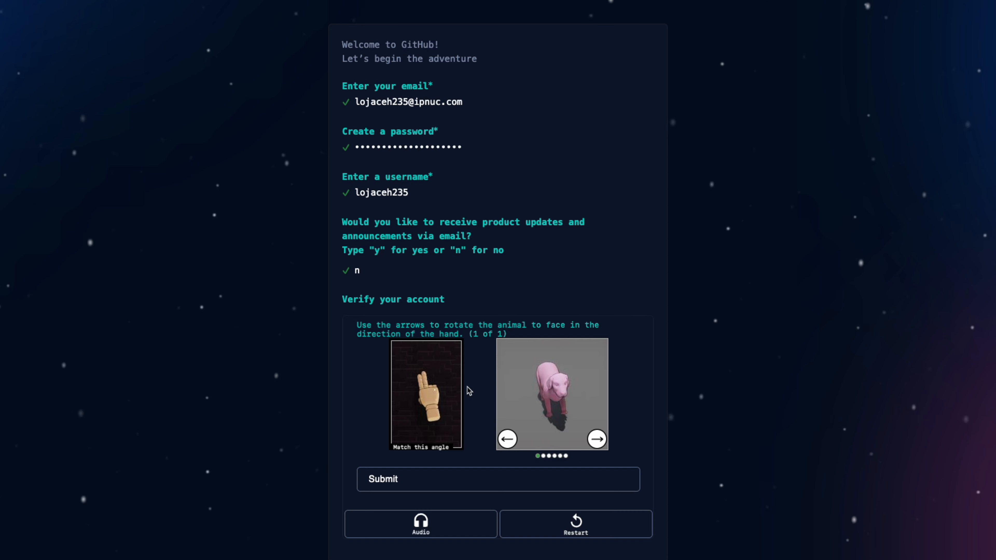
left_click(597, 439)
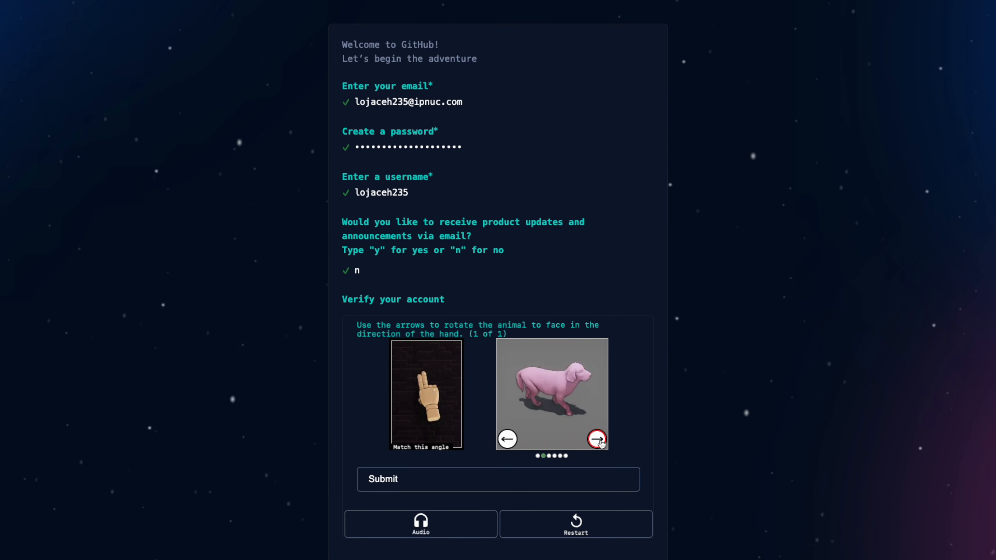
left_click(596, 439)
left_click(596, 440)
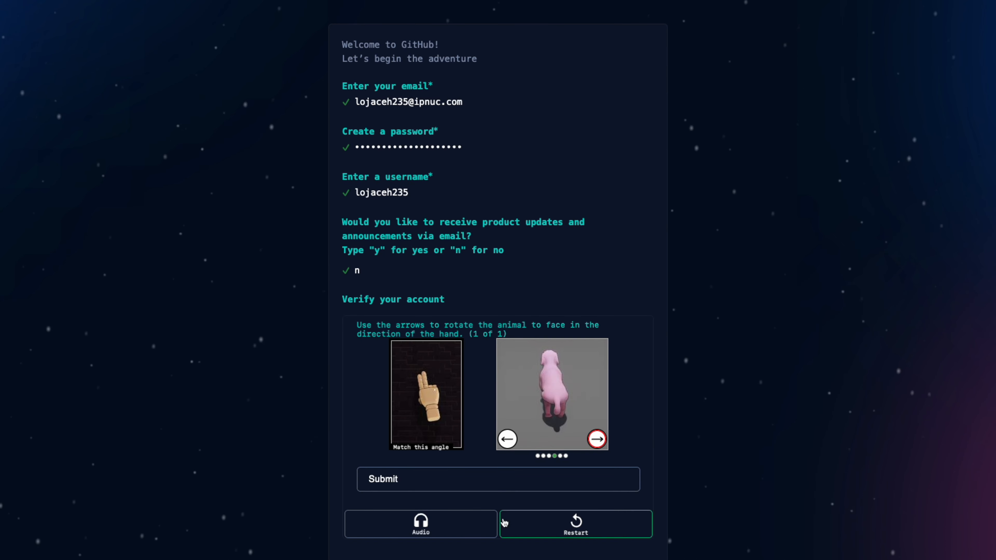
left_click(451, 482)
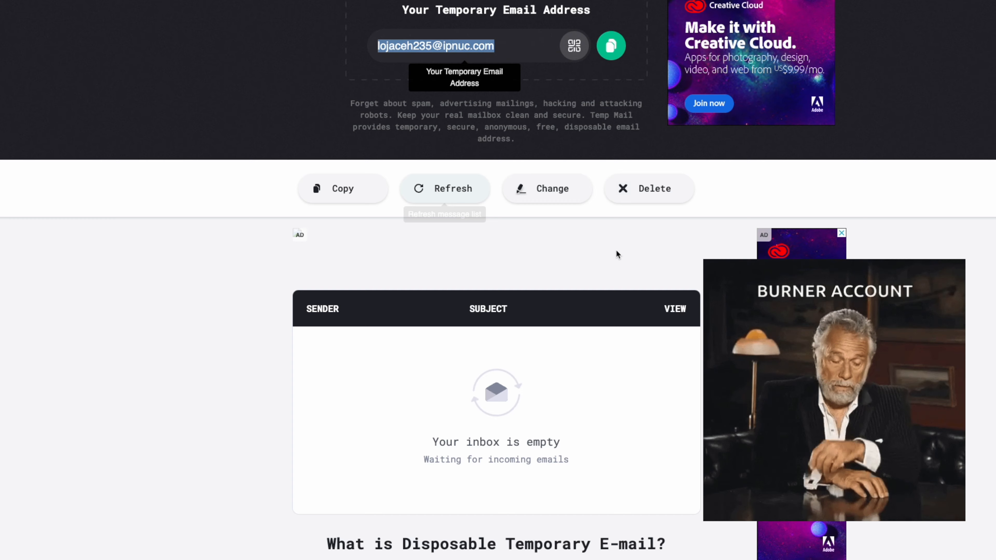
Create the account and copy the launch code from GitHub's email in the temporary inbox for the verification code field
scroll(614, 267, "down", 2)
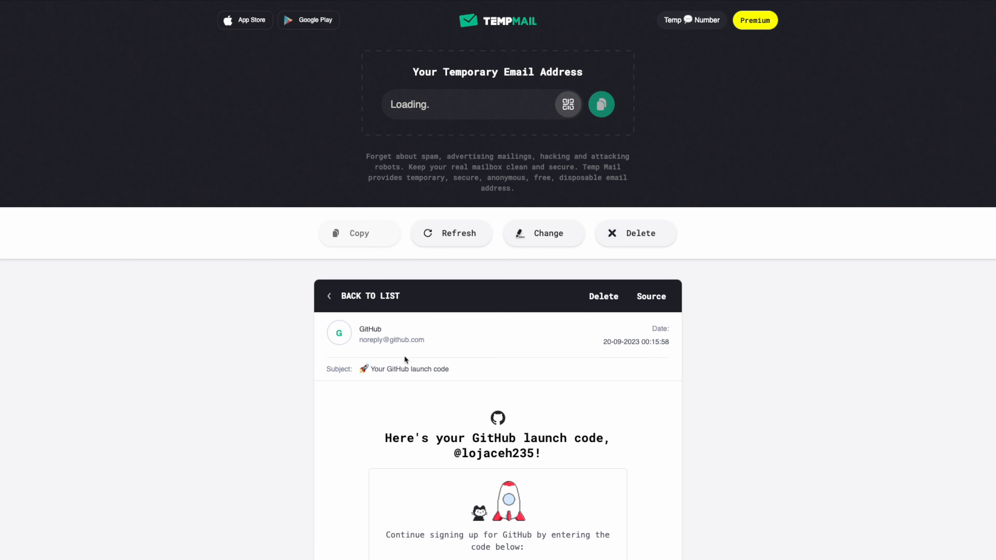
scroll(412, 372, "down", 5)
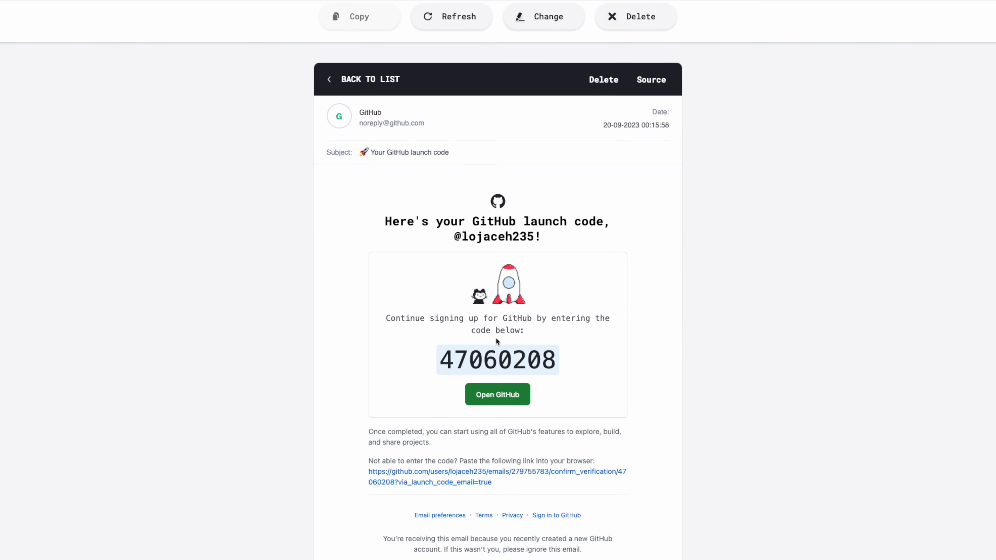
double_click(497, 355)
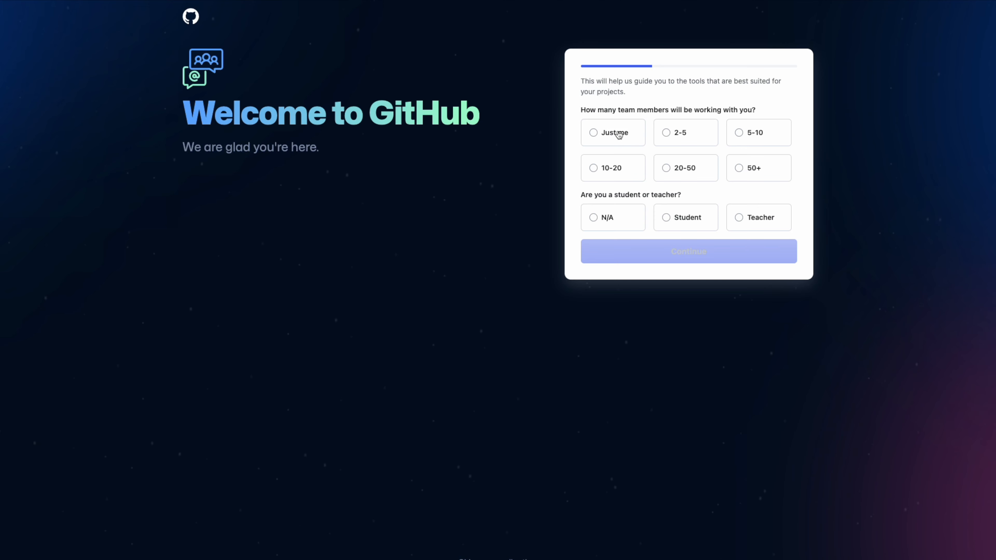
Answer the welcome questions with "Just me" for team size and "N/A" for student or teacher, and continue
left_click(618, 134)
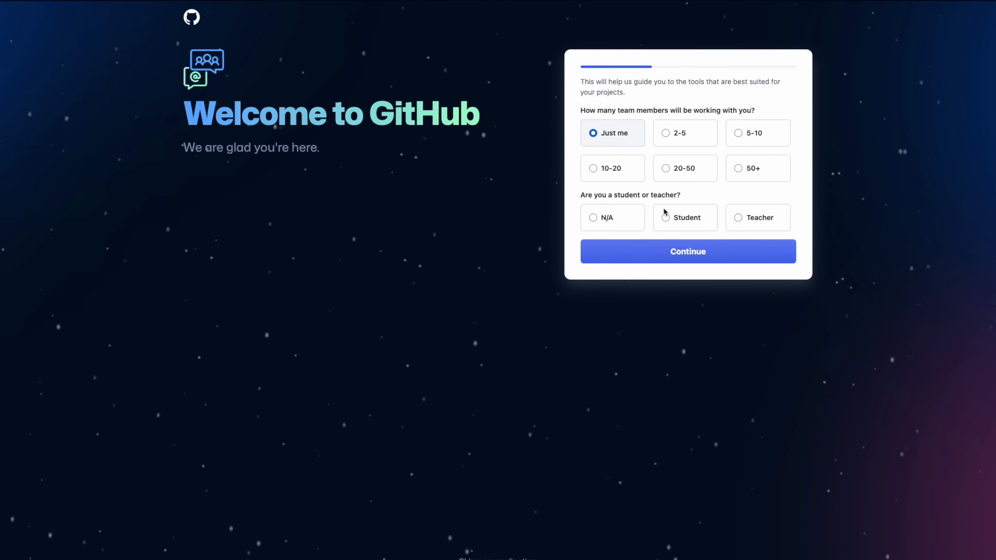
left_click(686, 218)
left_click(759, 218)
left_click(613, 223)
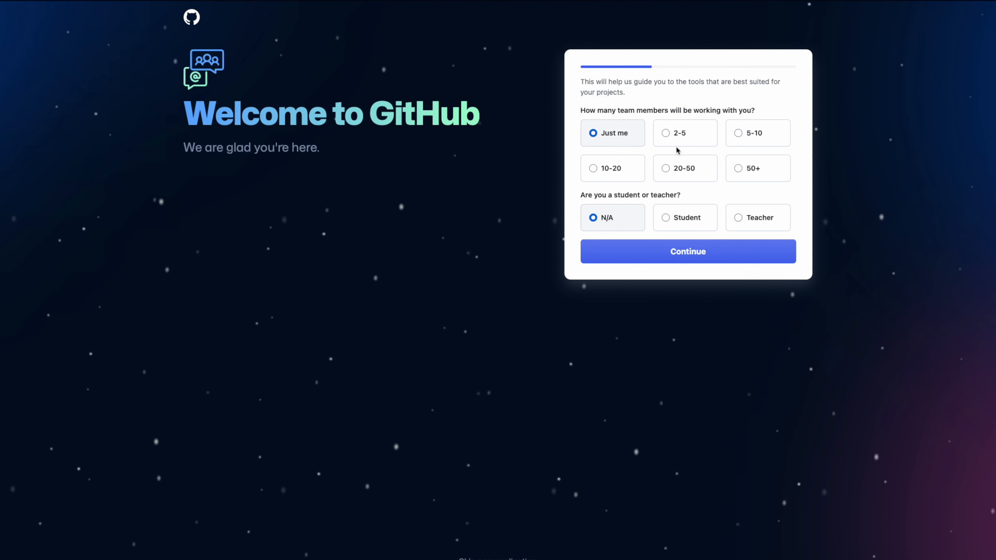
left_click(654, 251)
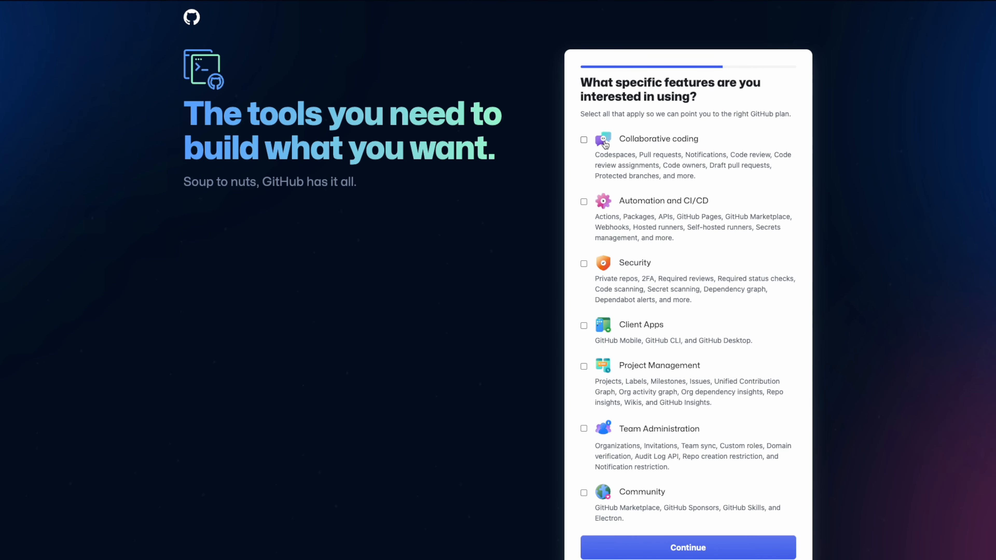
Choose Collaborative coding as the feature of interest and continue with the Free plan
left_click(588, 145)
left_click(687, 547)
scroll(319, 288, "down", 2)
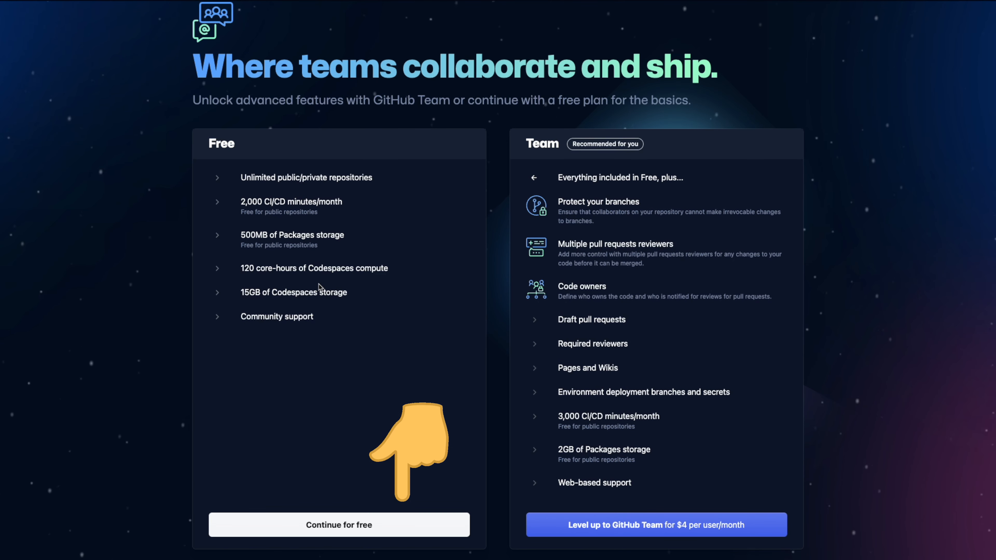
scroll(319, 288, "down", 1)
left_click(339, 491)
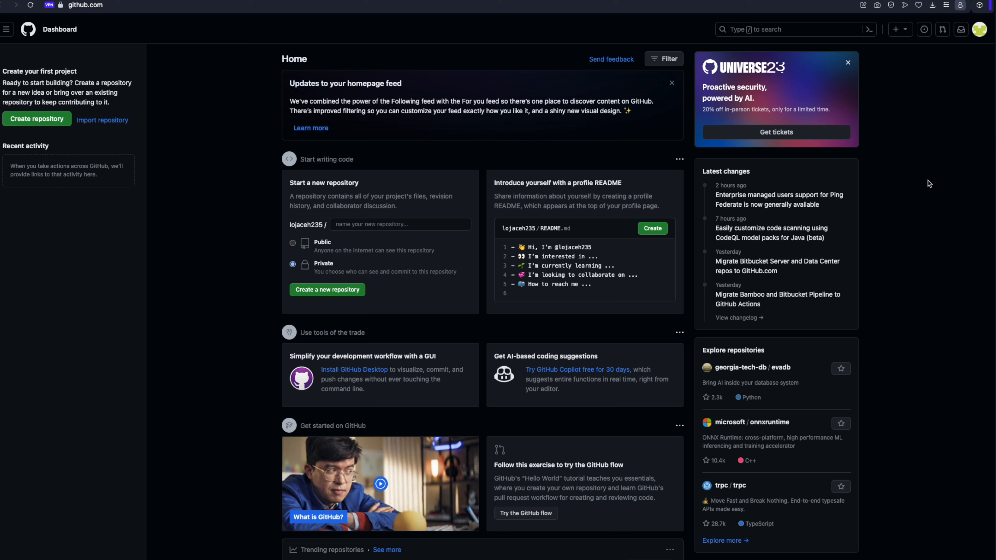
Create a new public repository named "calculator" from the dashboard
left_click(292, 242)
left_click(336, 226)
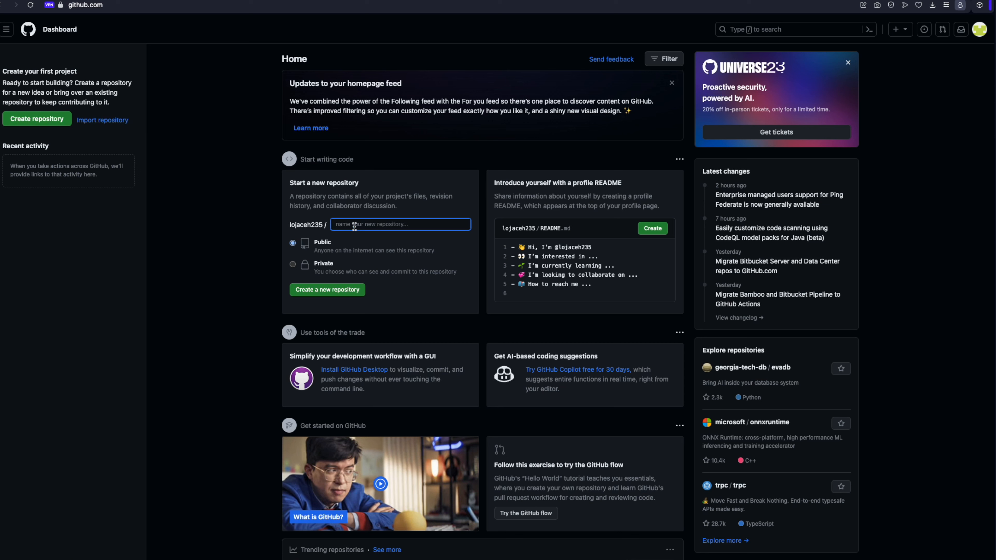
type("hello")
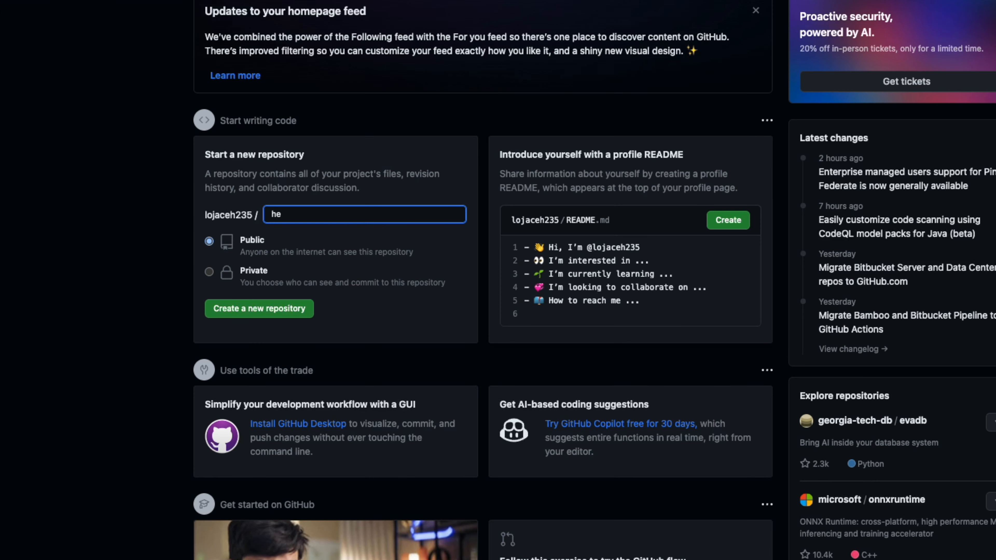
key("BackSpace")
key("BackSpace")
type("calculator")
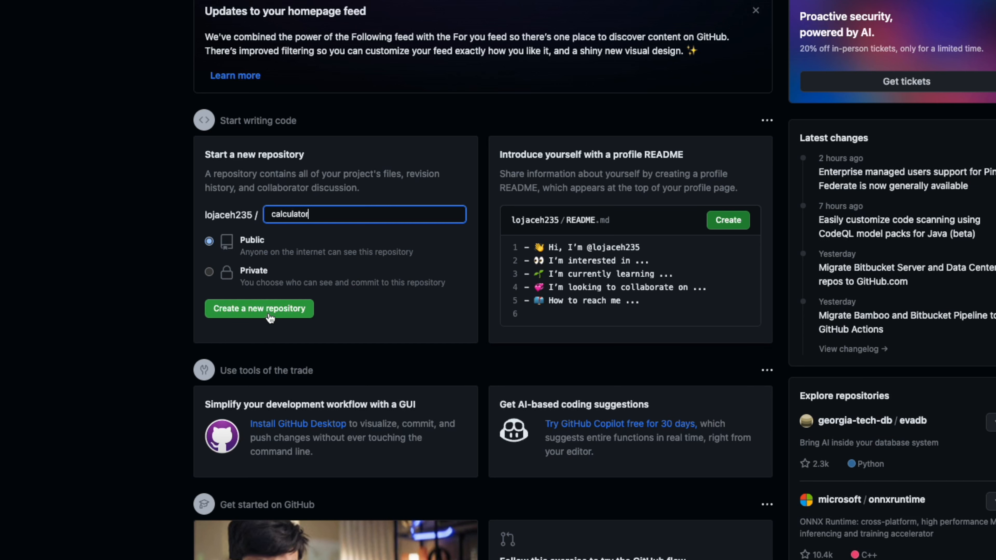
left_click(269, 316)
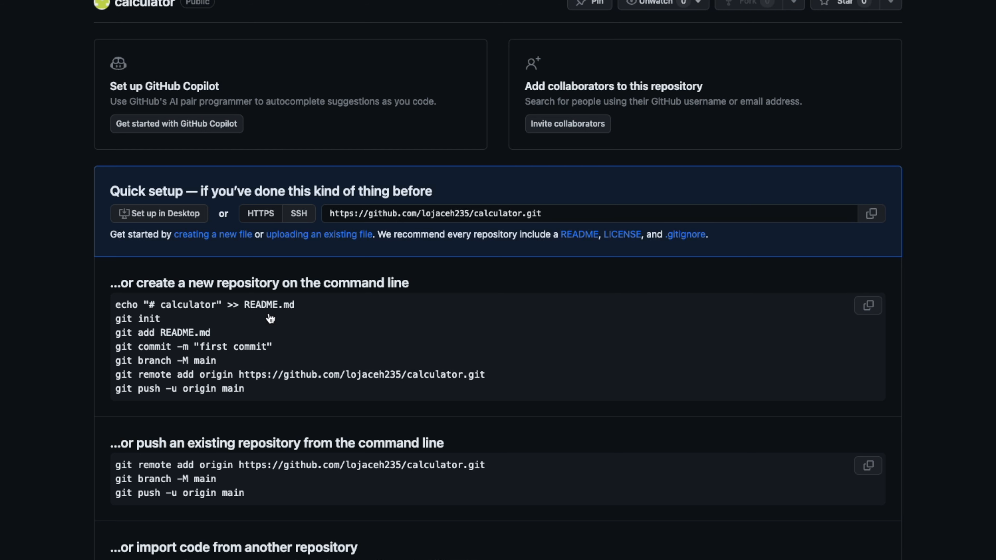
Add a README.md to the calculator repository, commit it with the message "Create README.md", and open the repository's main page
scroll(341, 289, "down", 1)
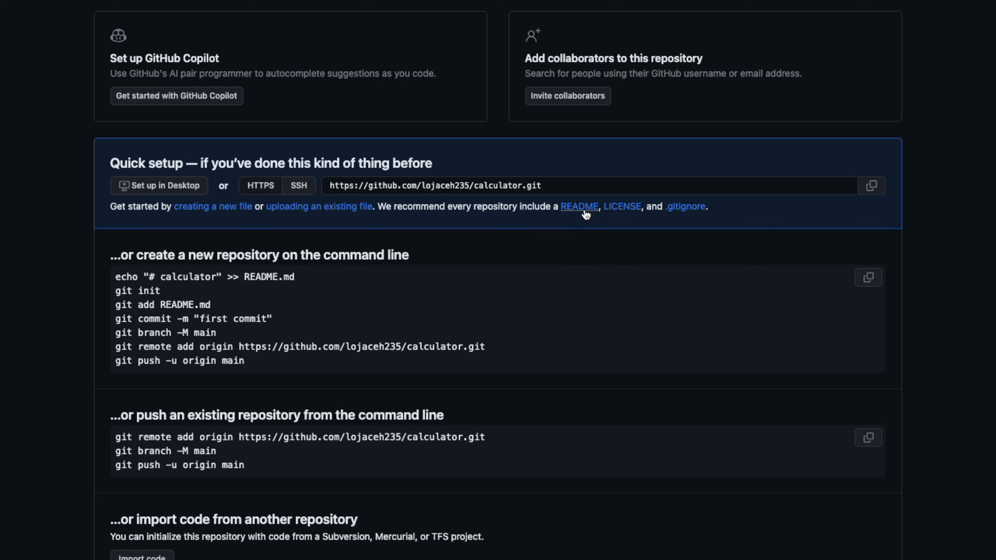
left_click(584, 211)
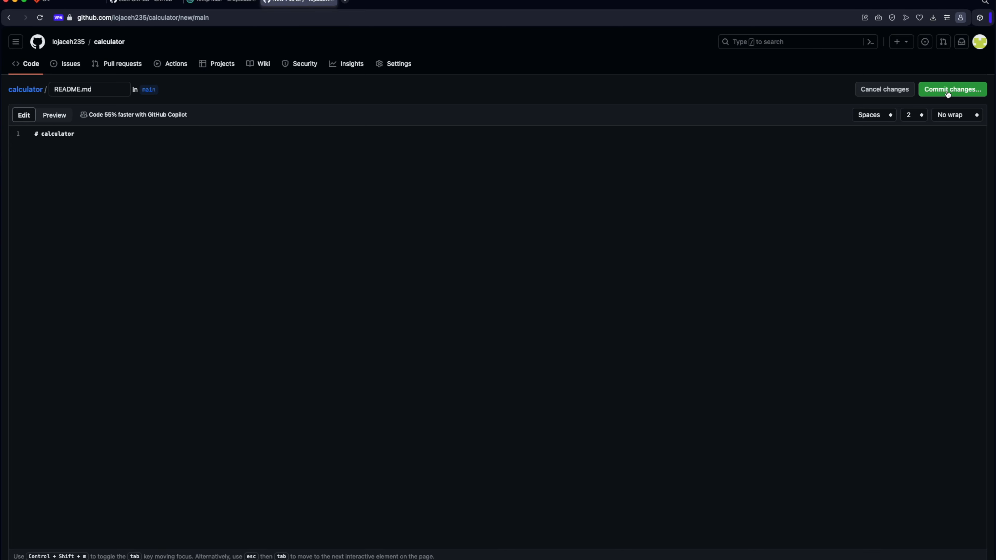
left_click(947, 94)
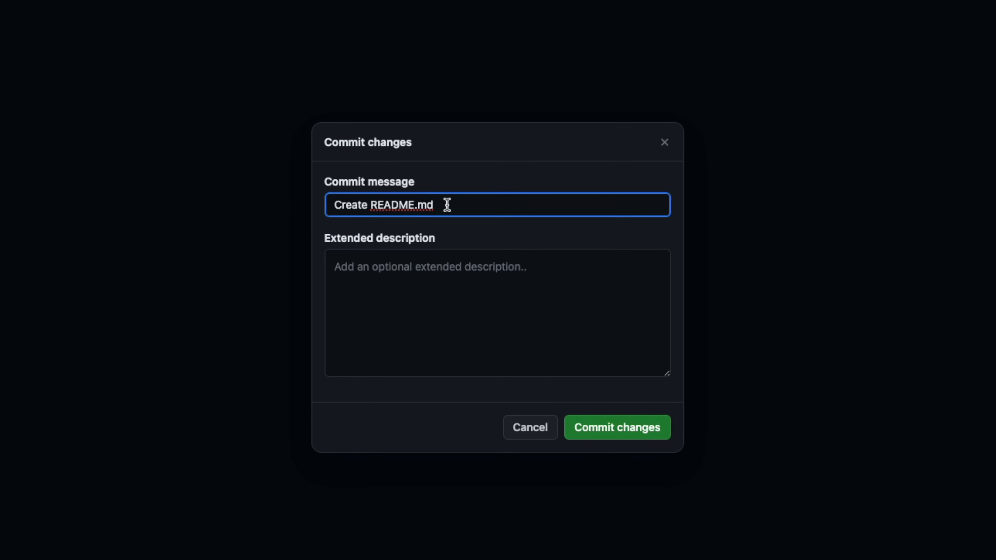
left_click(437, 278)
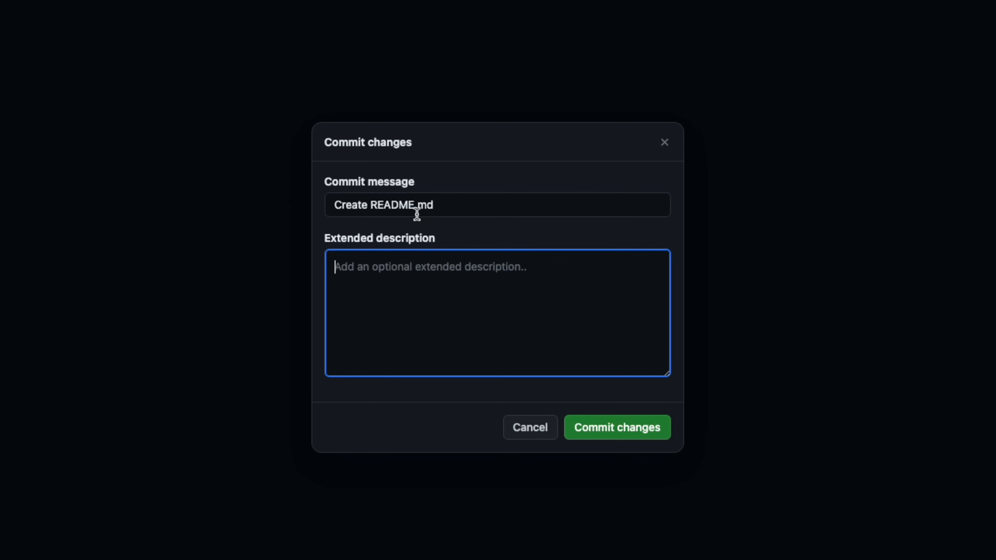
left_click(656, 433)
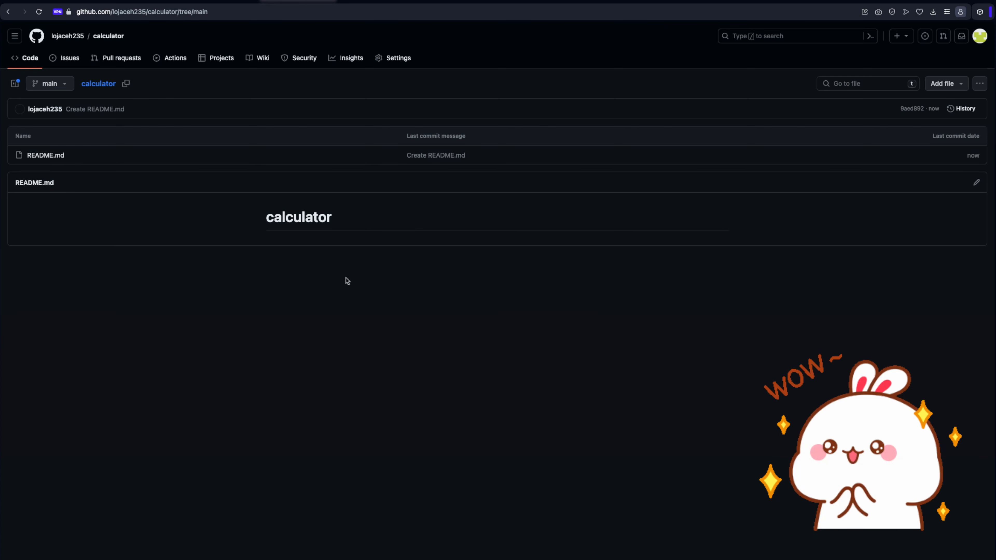
left_click(104, 90)
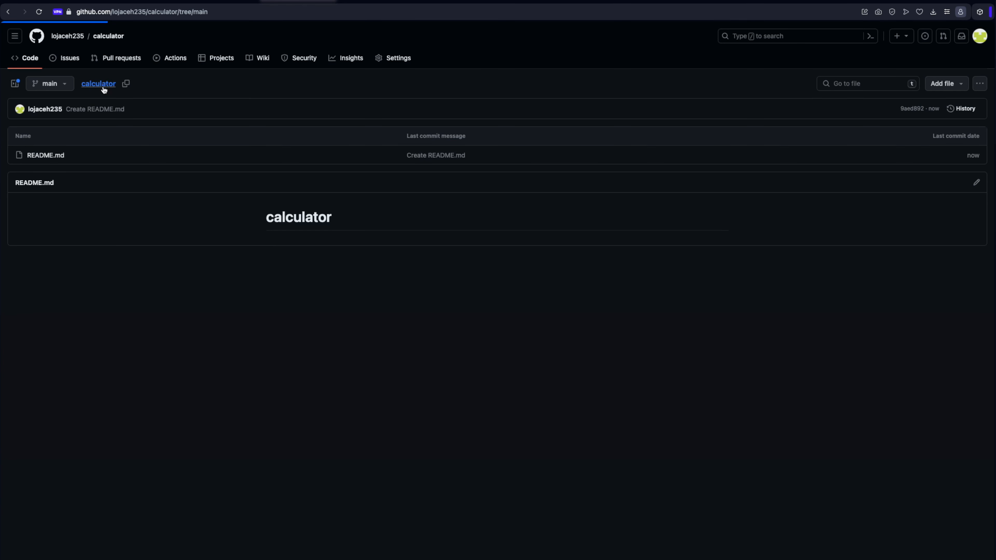
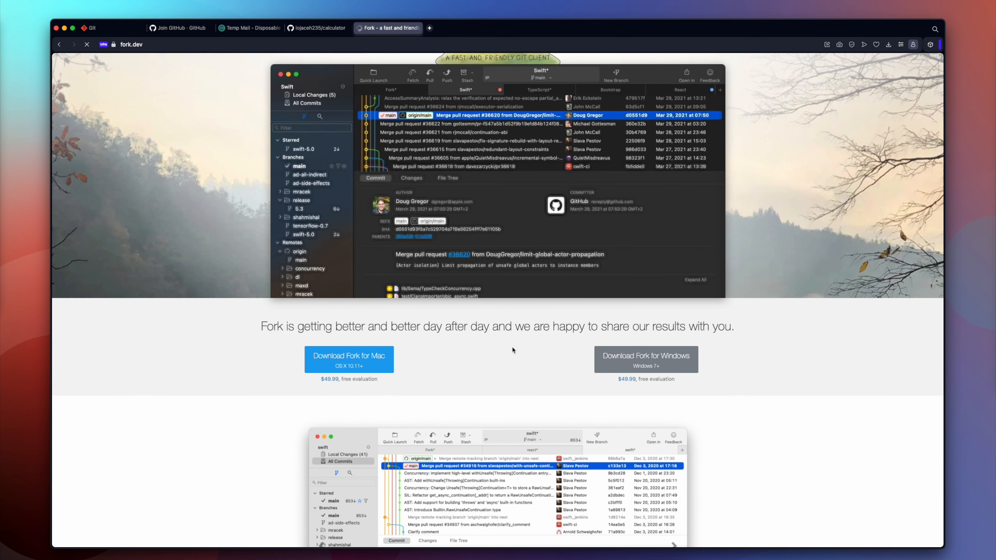
scroll(512, 348, "up", 5)
scroll(488, 212, "down", 6)
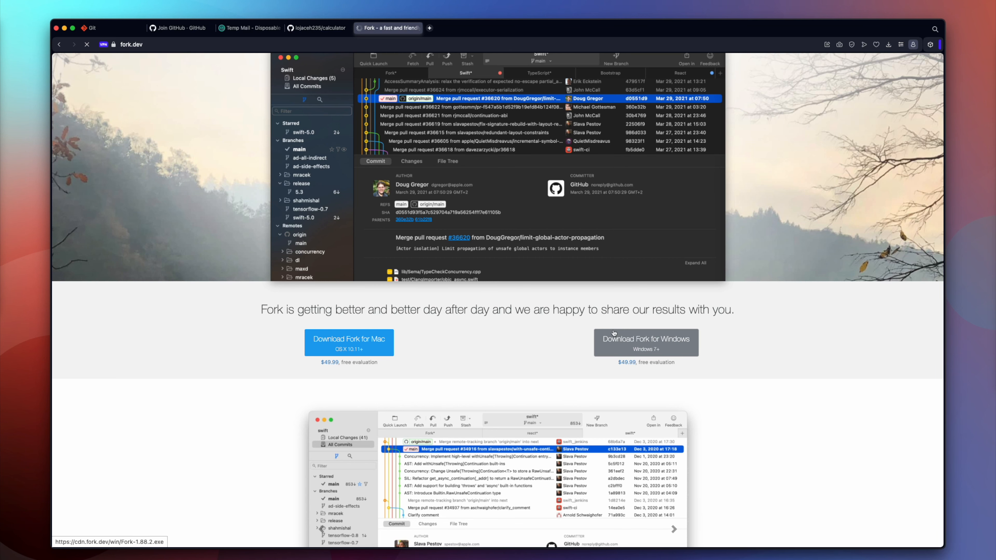
scroll(613, 332, "down", 5)
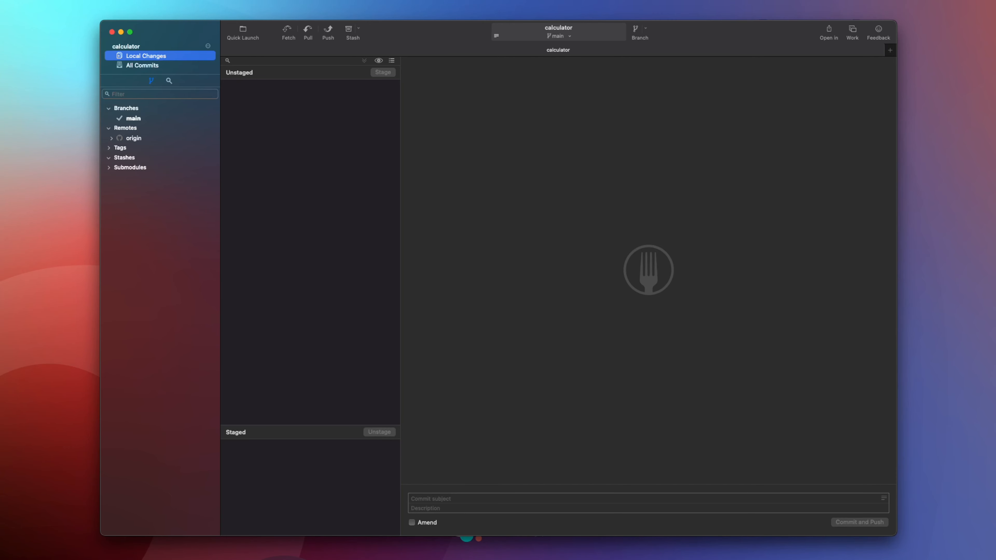
key("super+Tab")
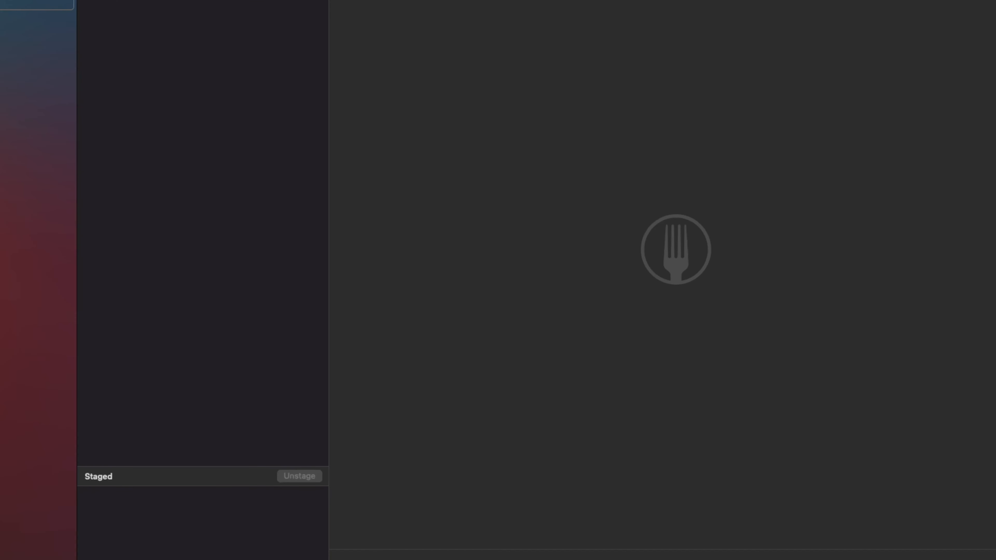
key("super+shift+comma")
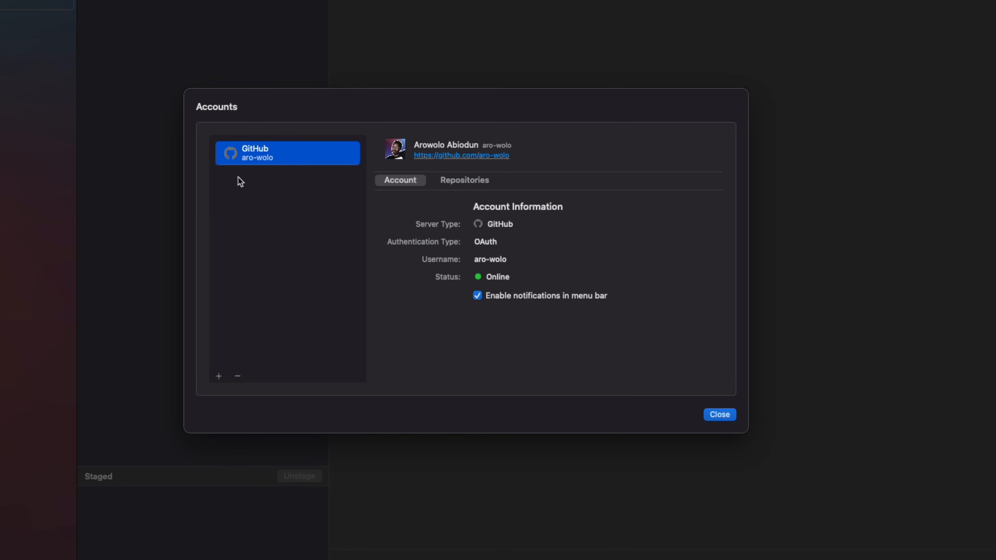
left_click(219, 376)
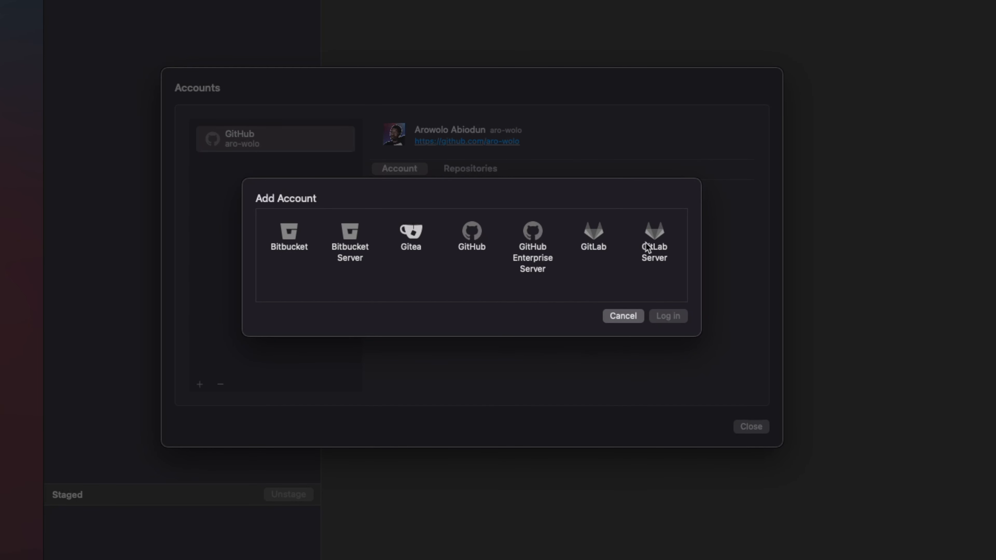
left_click(479, 231)
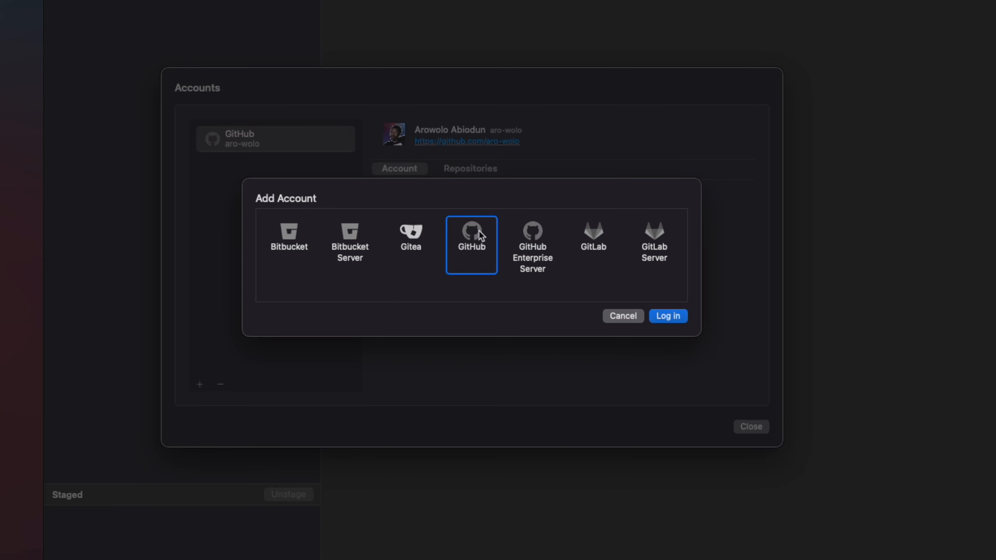
left_click(667, 315)
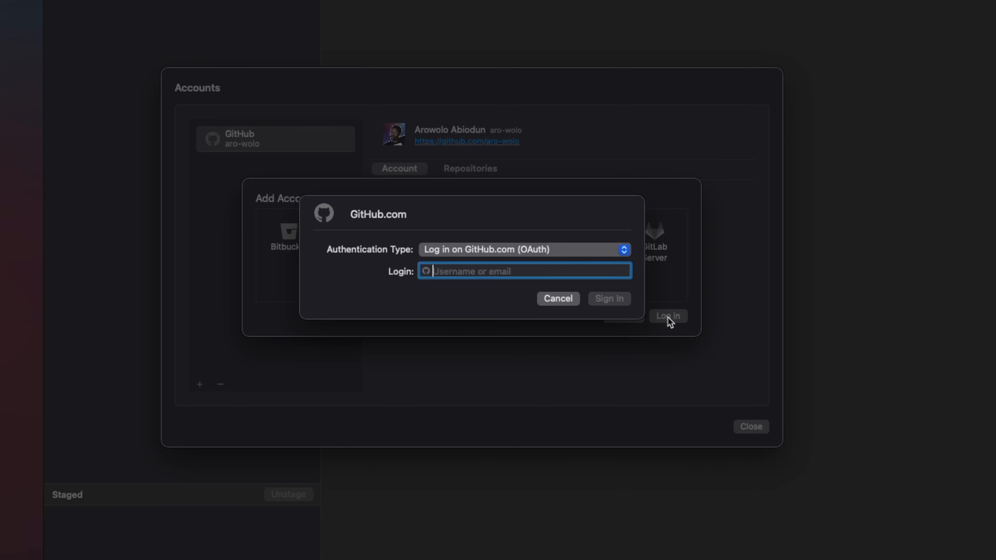
left_click(511, 251)
left_click(519, 251)
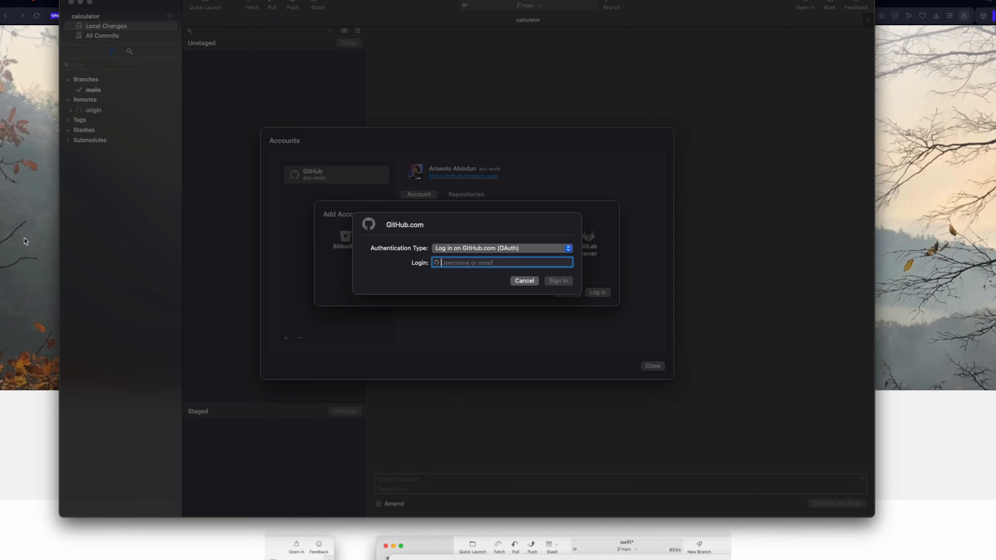
Copy the account username from the calculator repository's address in the browser, enter it as Fork's GitHub login and start signing in
left_click(45, 43)
left_click(312, 2)
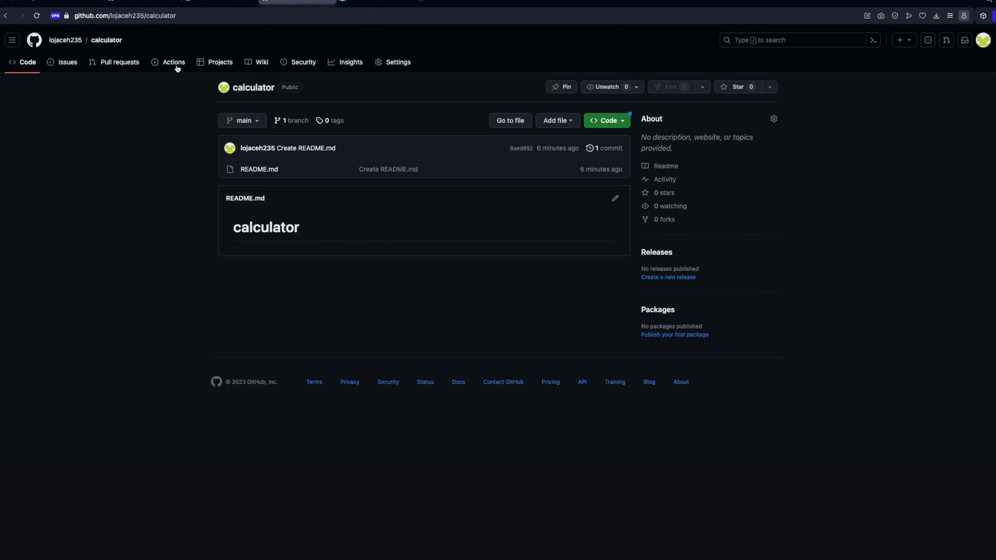
double_click(127, 16)
key("super+c")
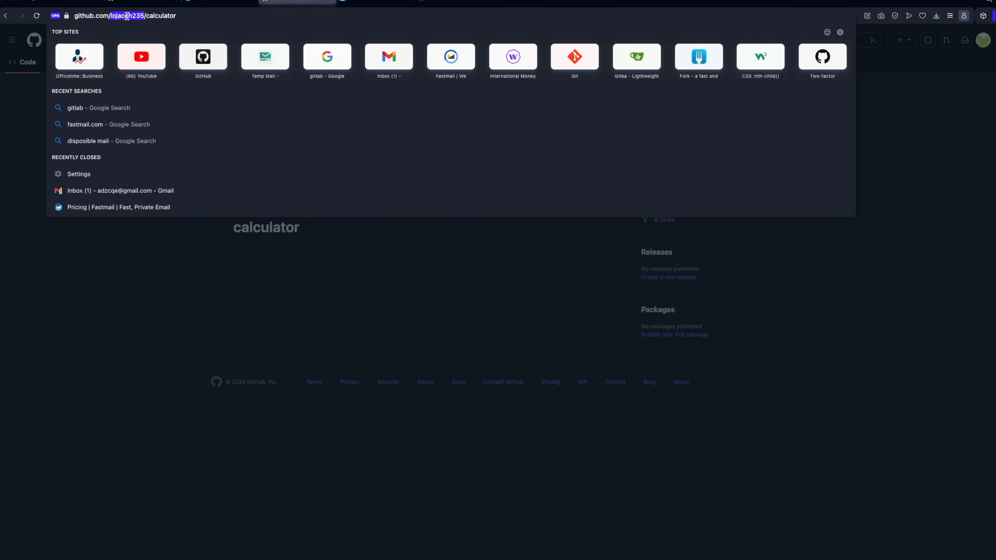
left_click(100, 314)
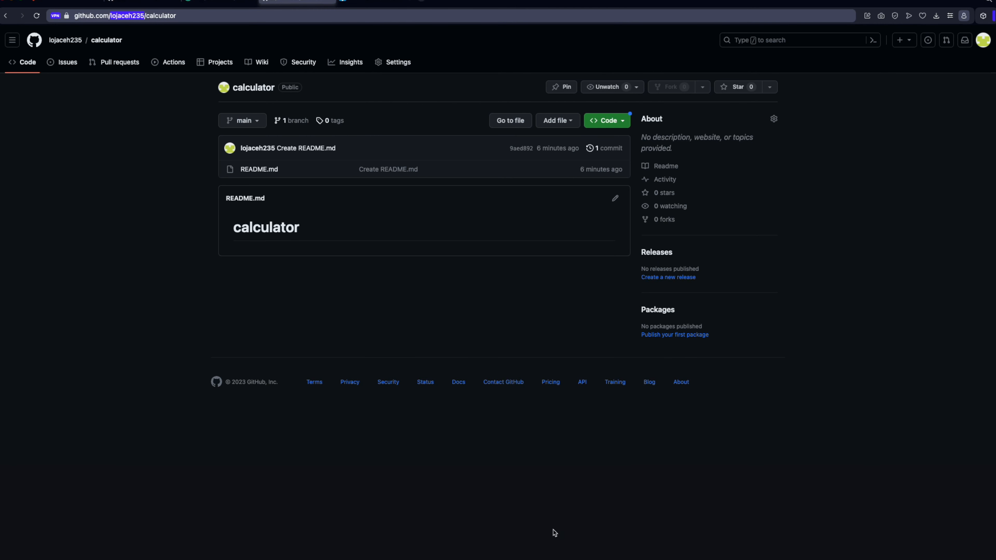
key("ctrl+Up")
left_click(278, 164)
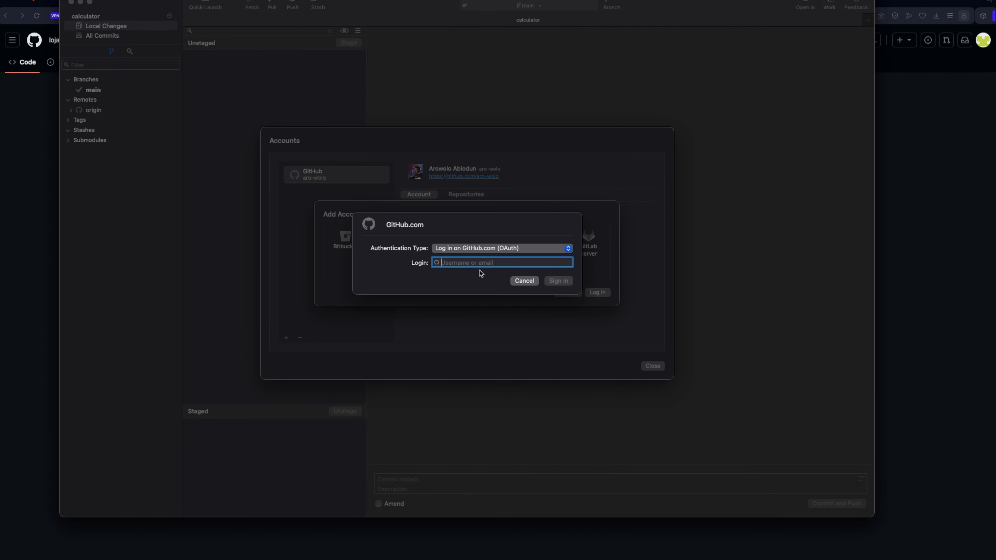
key("super+v")
left_click(560, 281)
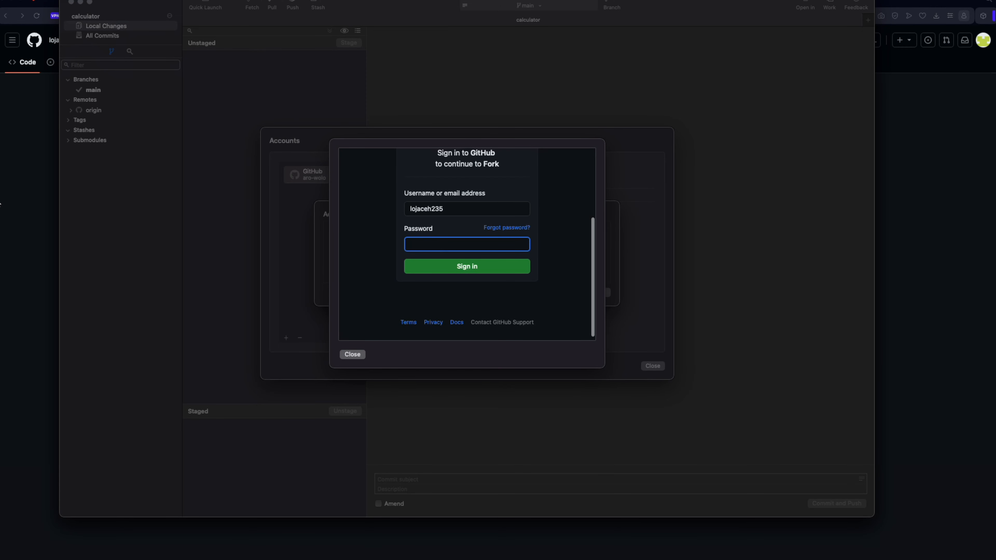
Copy the account password from the Temp Mail page in the browser, enter it in Fork's GitHub sign-in form and submit
left_click(10, 188)
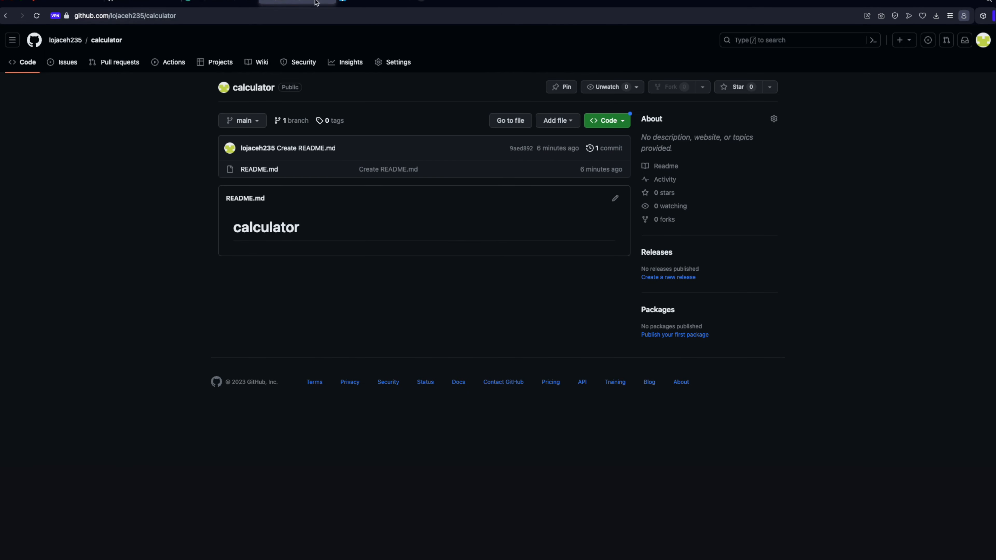
left_click(201, 3)
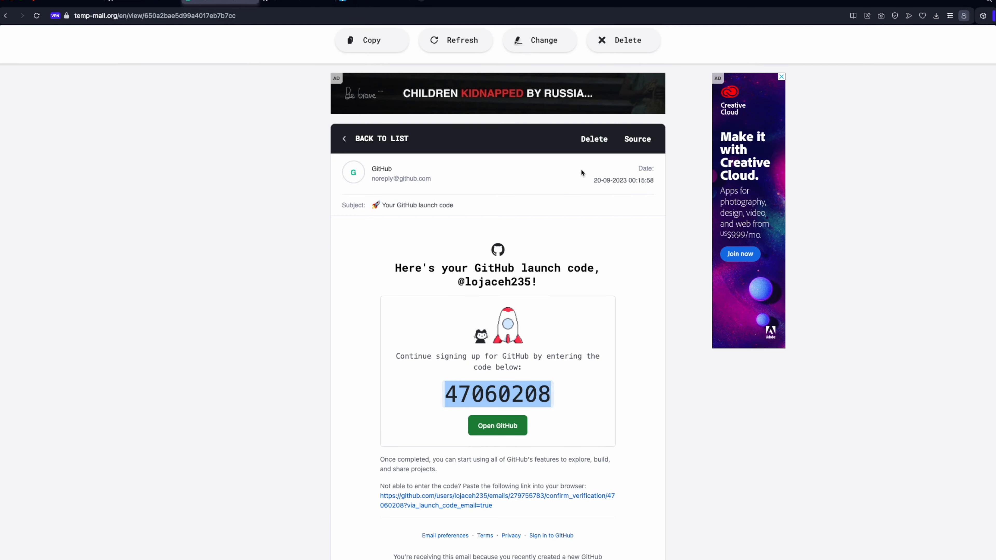
scroll(584, 162, "up", 5)
left_click(591, 119)
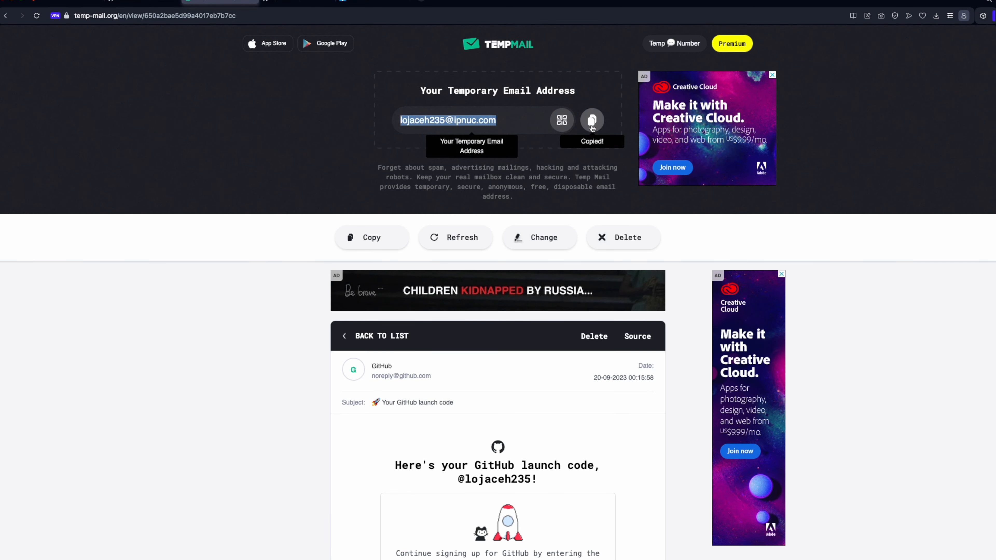
key("ctrl+Up")
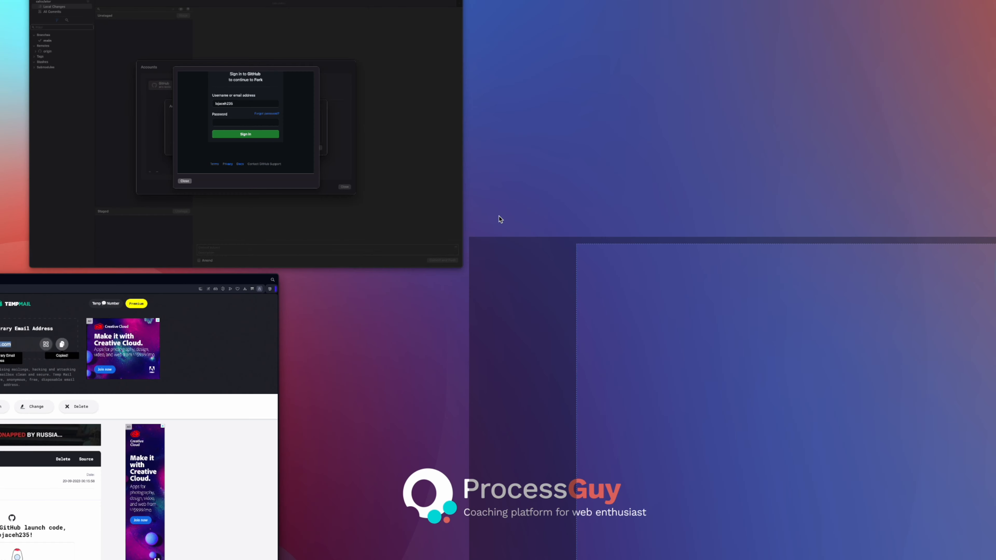
left_click(386, 231)
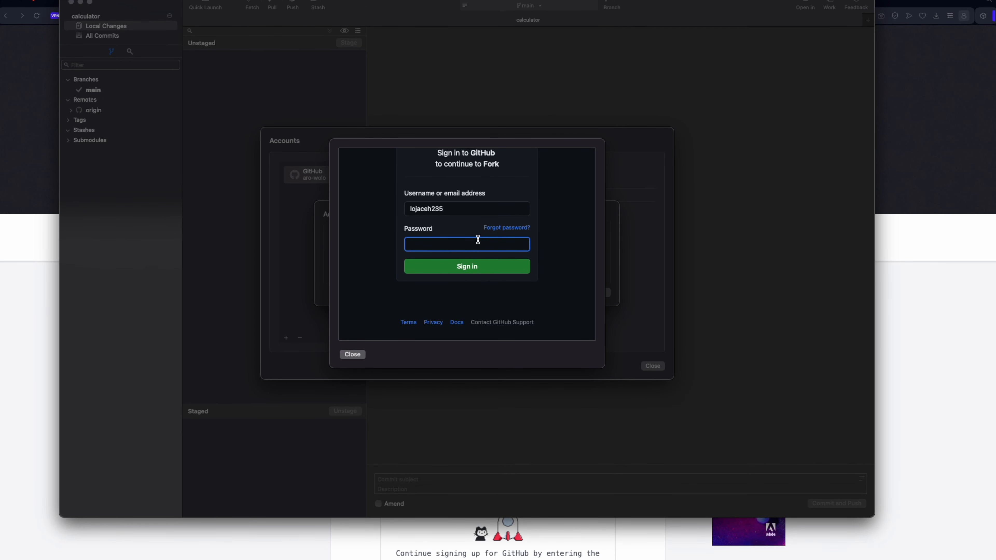
key("super+v")
left_click(469, 266)
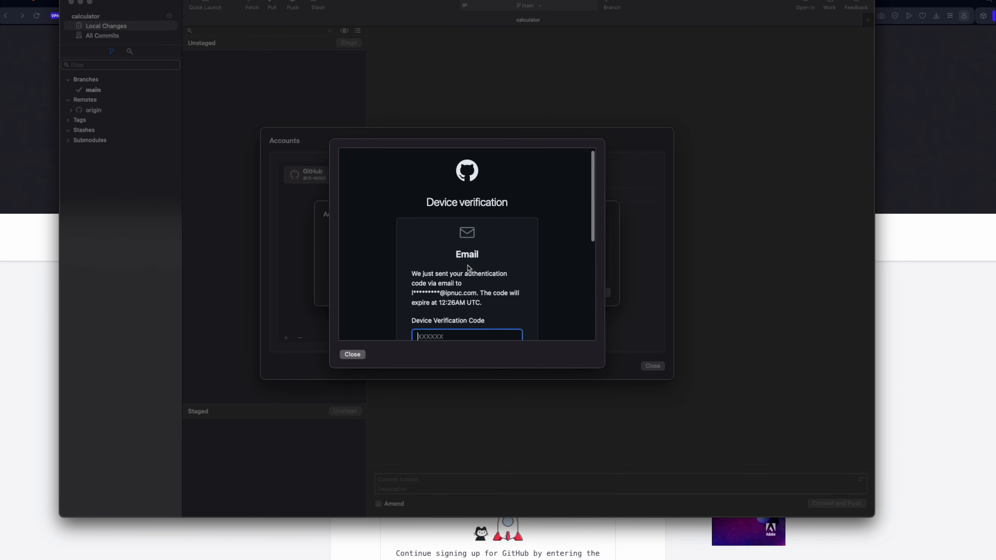
Open the "[GitHub] Please verify your device" email in Temp Mail in the browser and copy its verification code
scroll(468, 267, "down", 3)
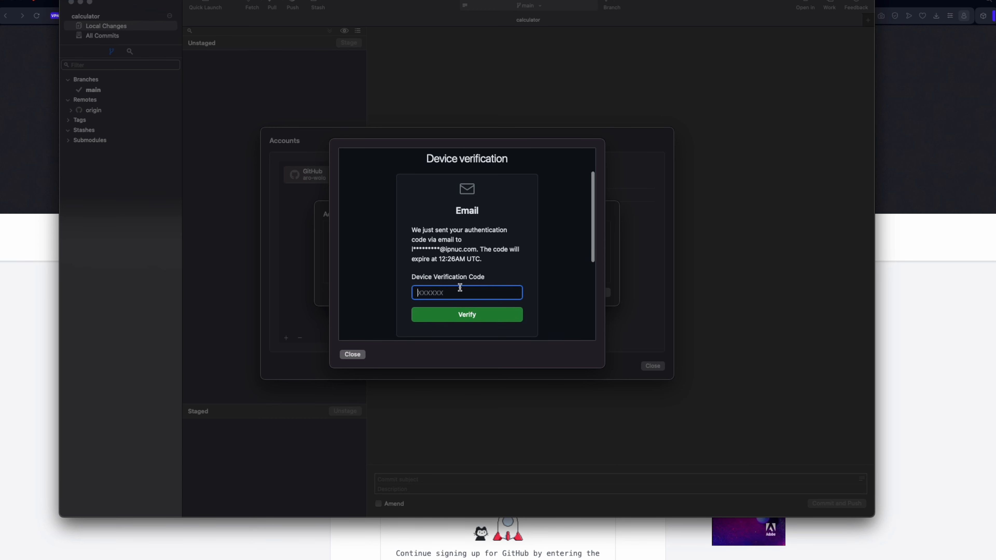
scroll(460, 287, "down", 3)
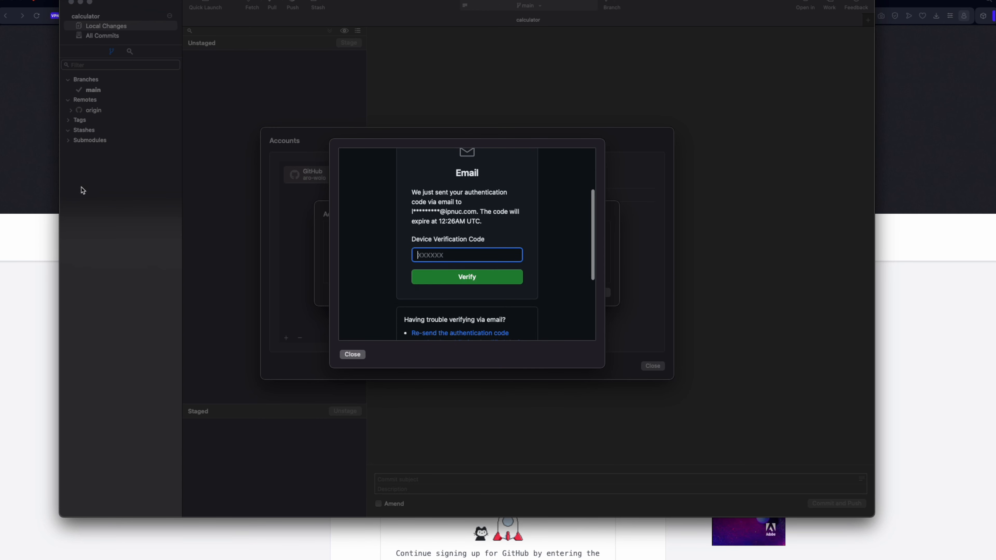
left_click(34, 191)
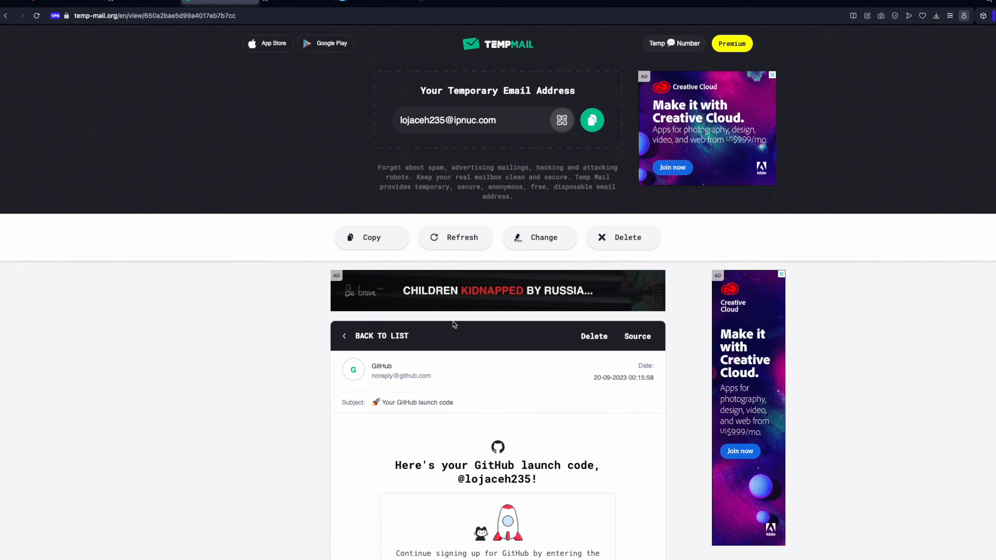
scroll(452, 322, "down", 4)
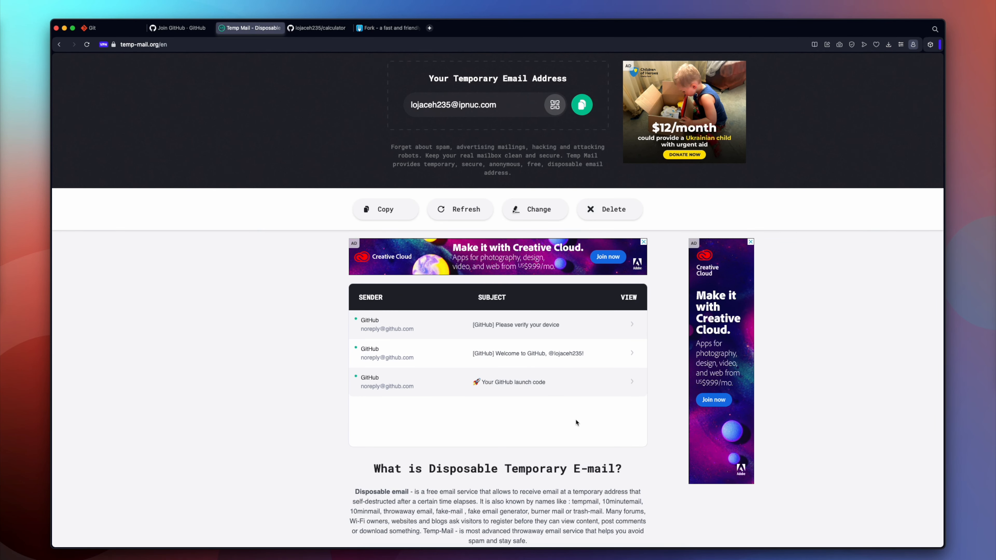
left_click(509, 325)
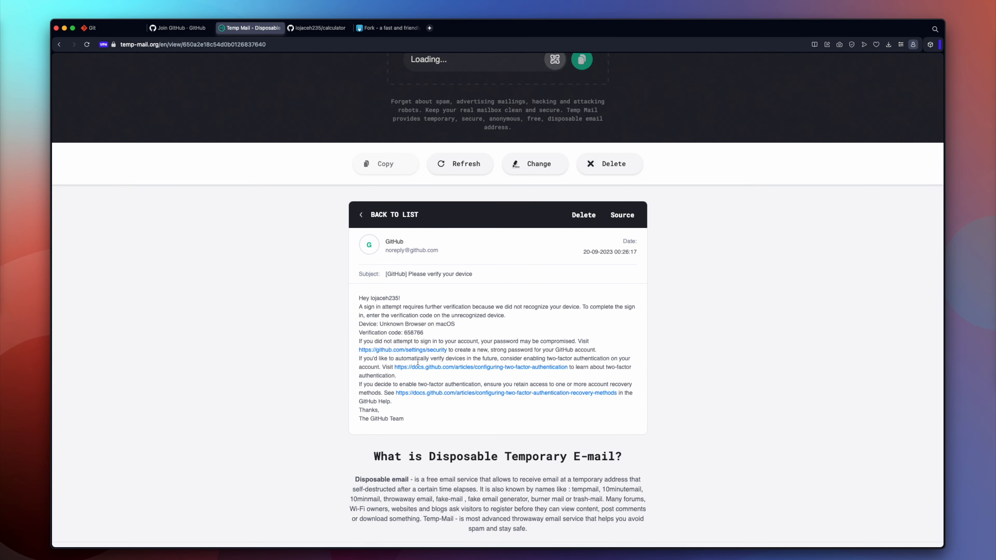
double_click(413, 370)
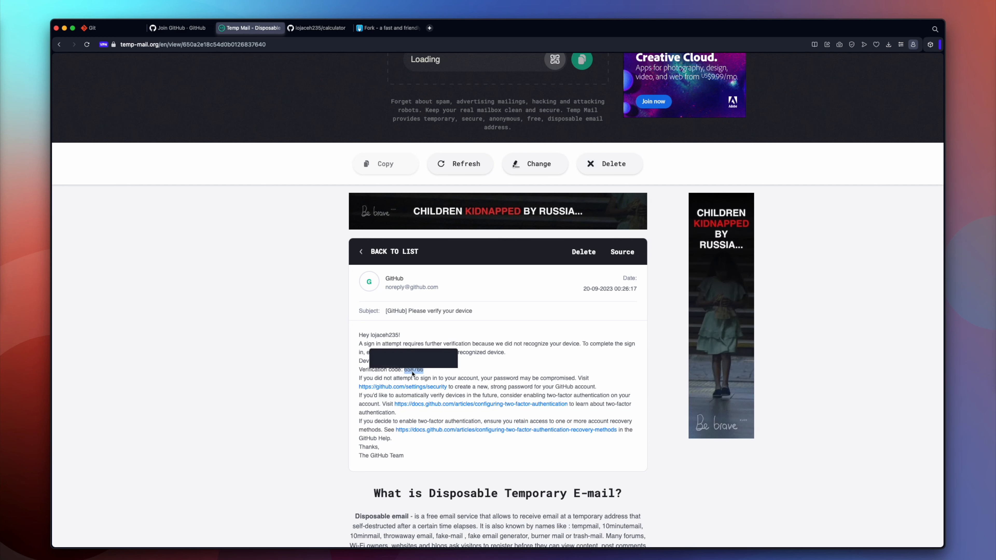
key("super+c")
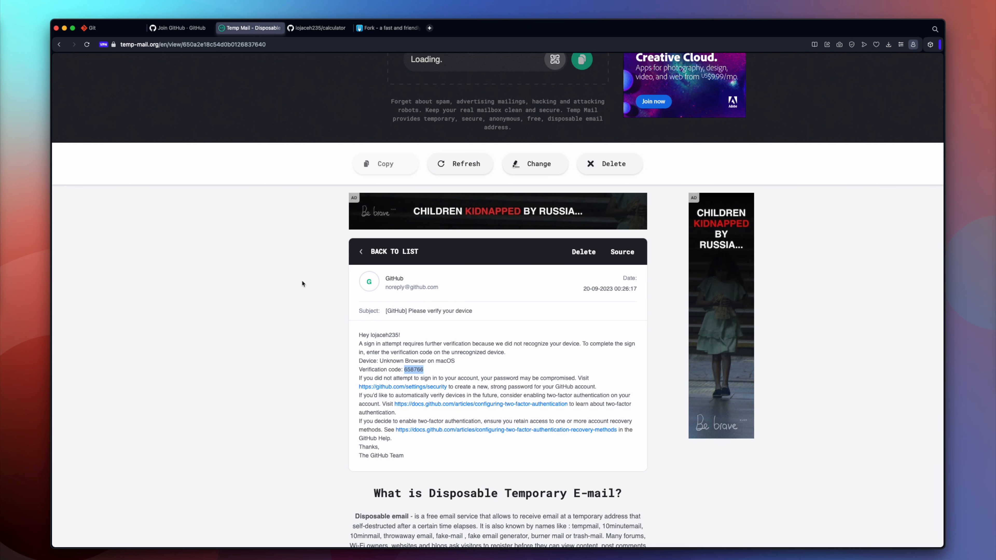
Return to Fork and enter the copied code as the device verification code for the GitHub sign-in
left_click_drag(493, 105, 478, 220)
key("ctrl+Up")
left_click(375, 145)
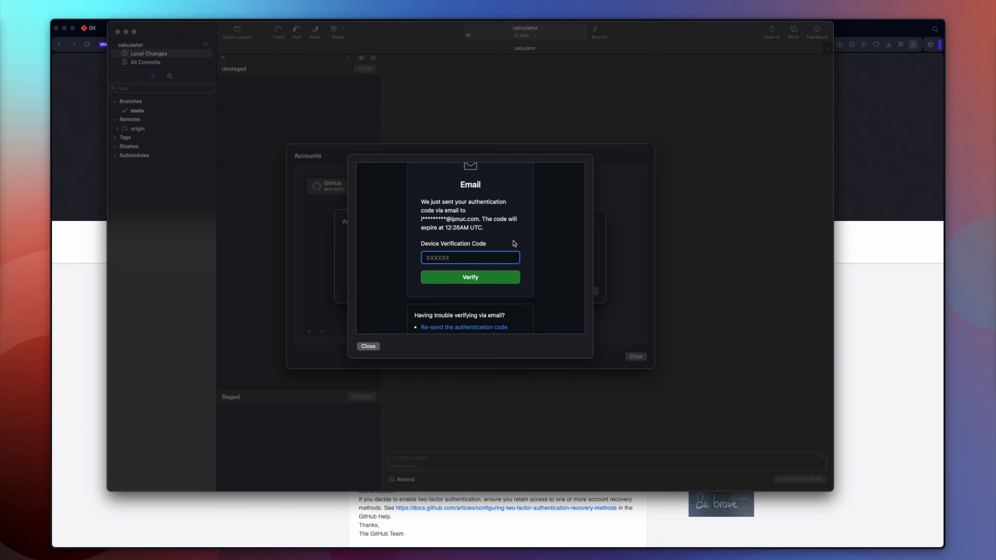
key("super+v")
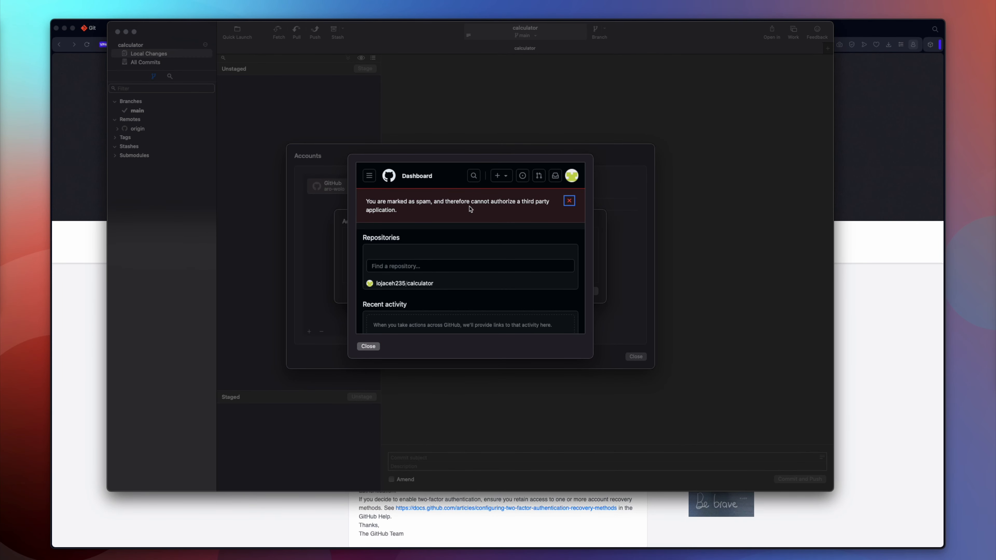
Look through the GitHub dashboard and its notice in the sign-in window, and close the window
scroll(488, 215, "down", 1)
scroll(455, 243, "down", 3)
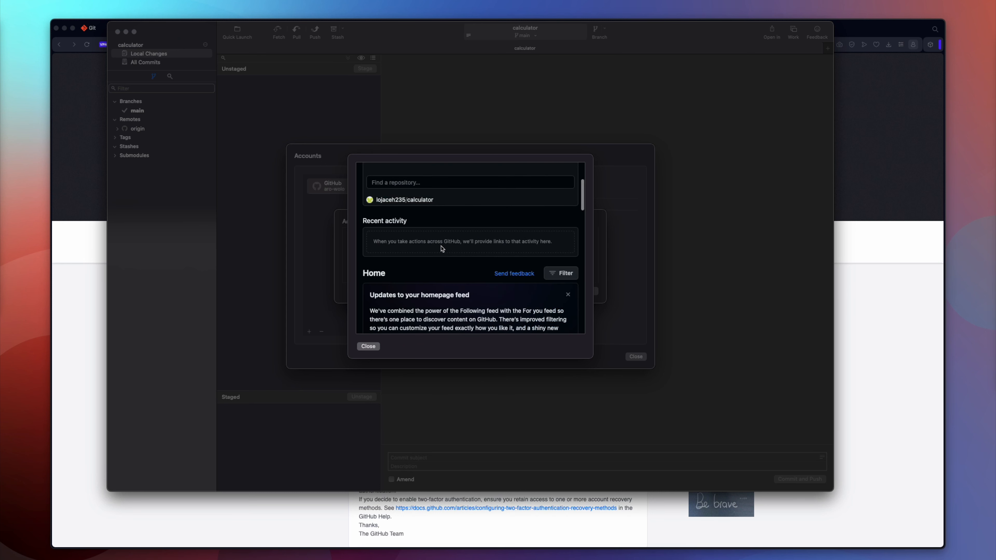
scroll(517, 243, "down", 1)
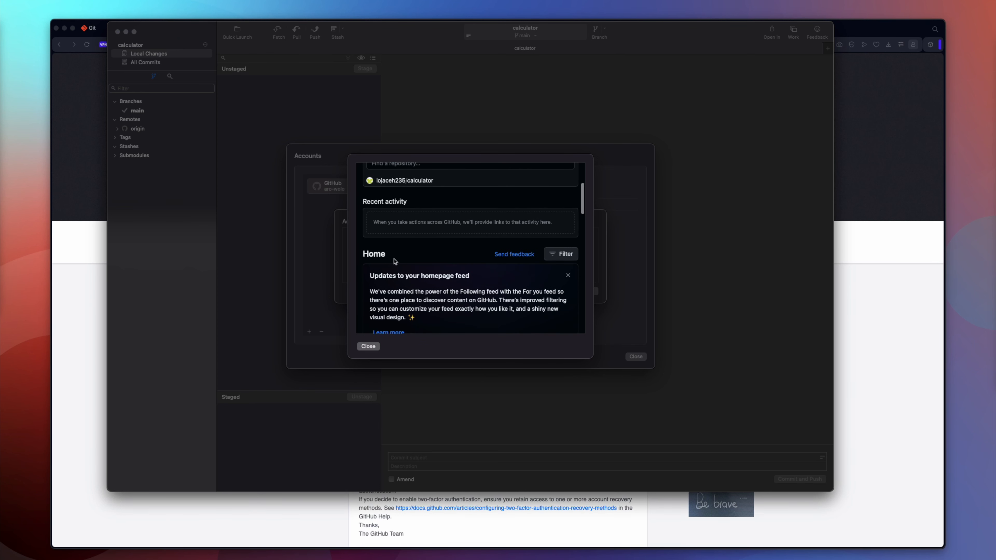
scroll(401, 222, "up", 3)
scroll(400, 205, "up", 2)
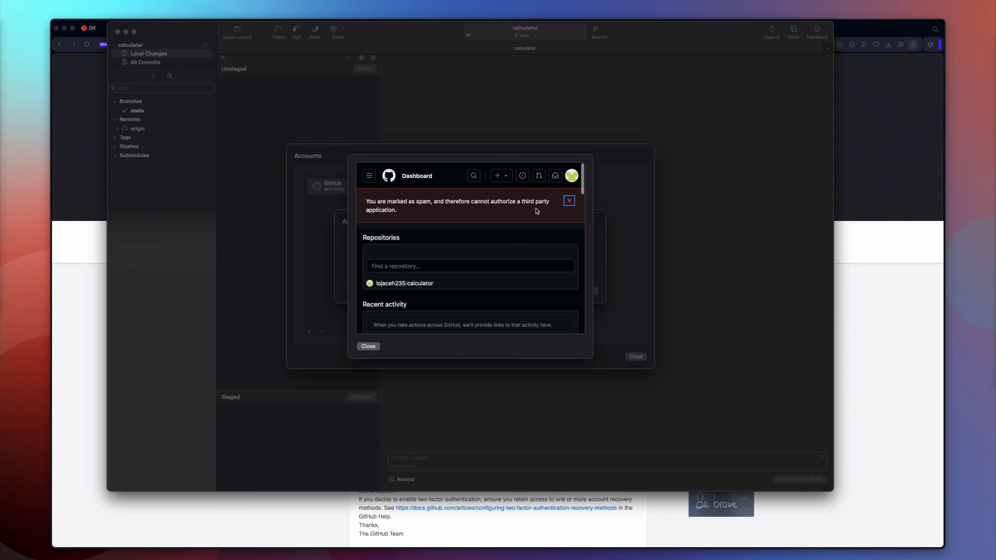
left_click(568, 207)
scroll(499, 235, "down", 2)
scroll(499, 236, "down", 10)
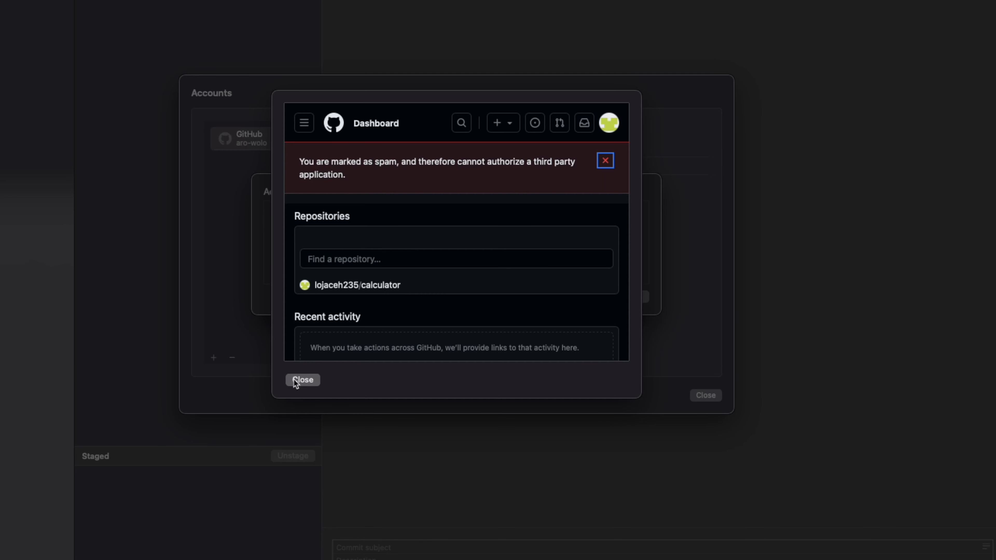
left_click(301, 380)
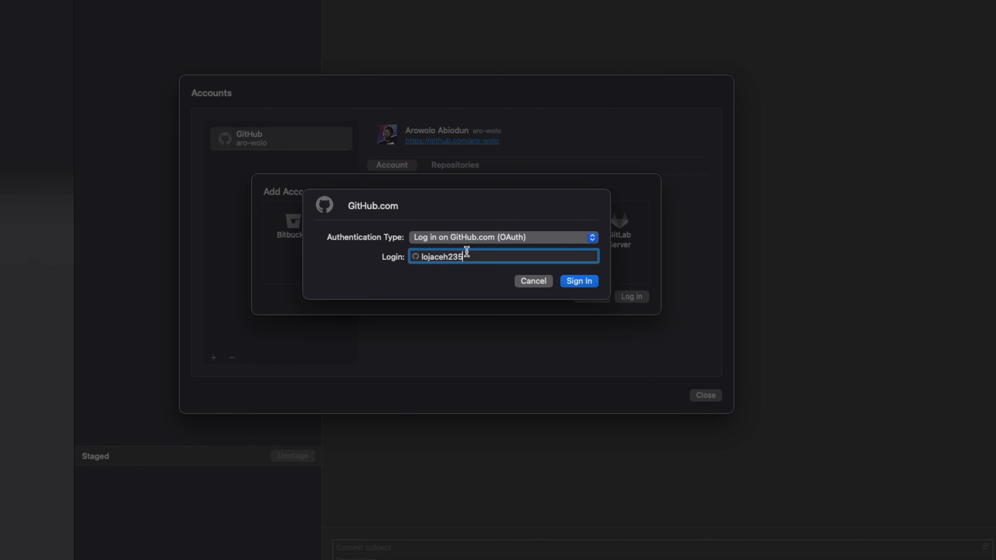
Change the GitHub login's authentication type to Personal Access Token and open GitHub's page for a new classic token
left_click(492, 235)
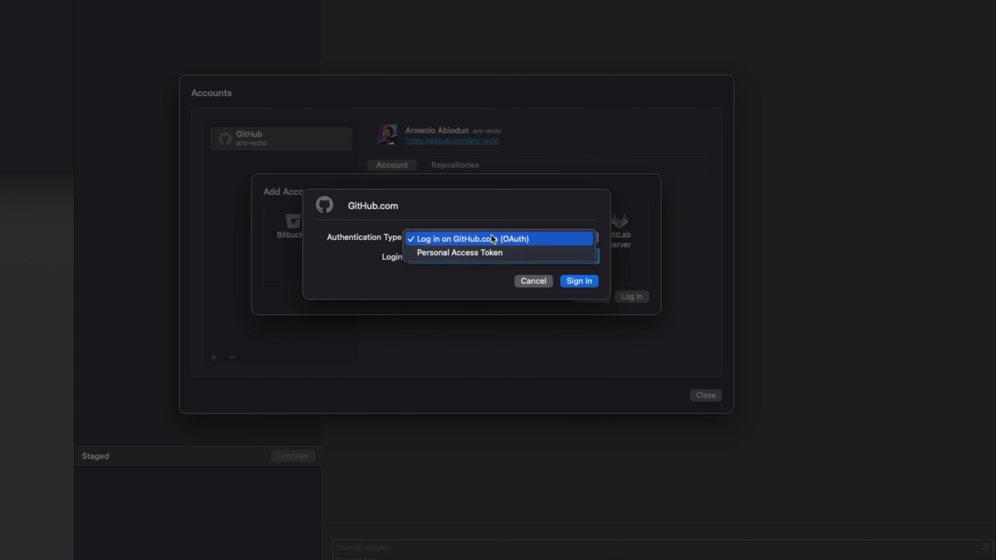
left_click(469, 254)
left_click(452, 252)
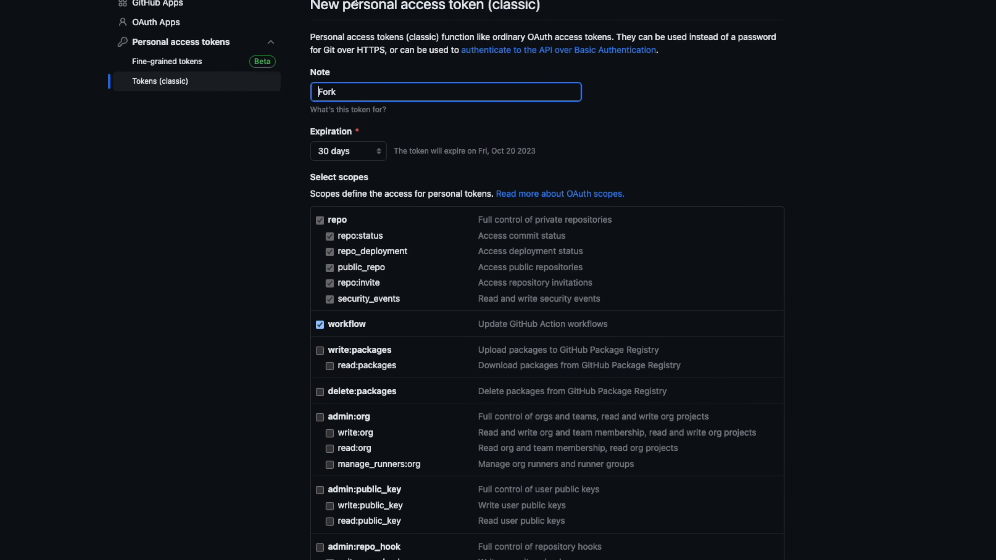
Set the "Fork" personal access token to no expiration, review its preselected scopes, and generate it
left_click(372, 156)
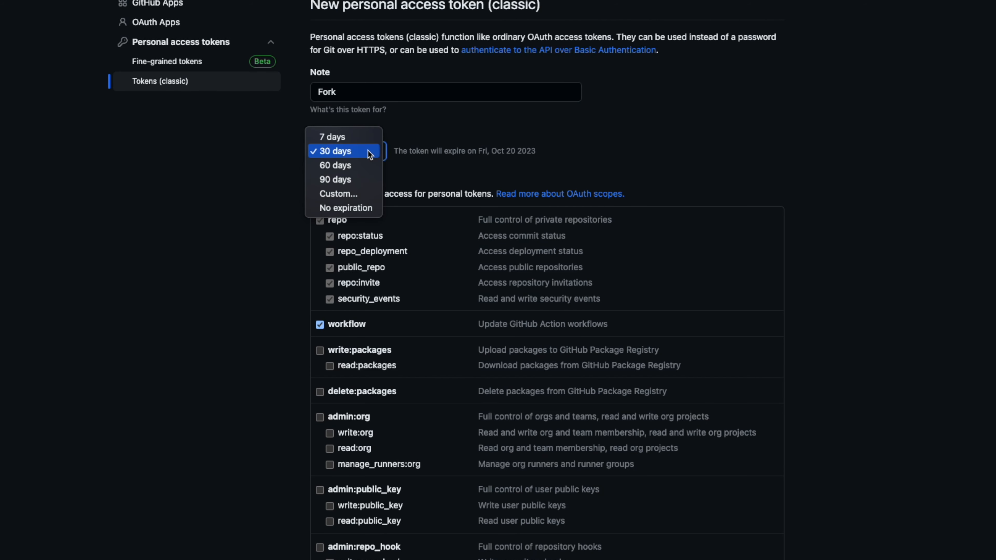
left_click(359, 207)
scroll(382, 224, "down", 5)
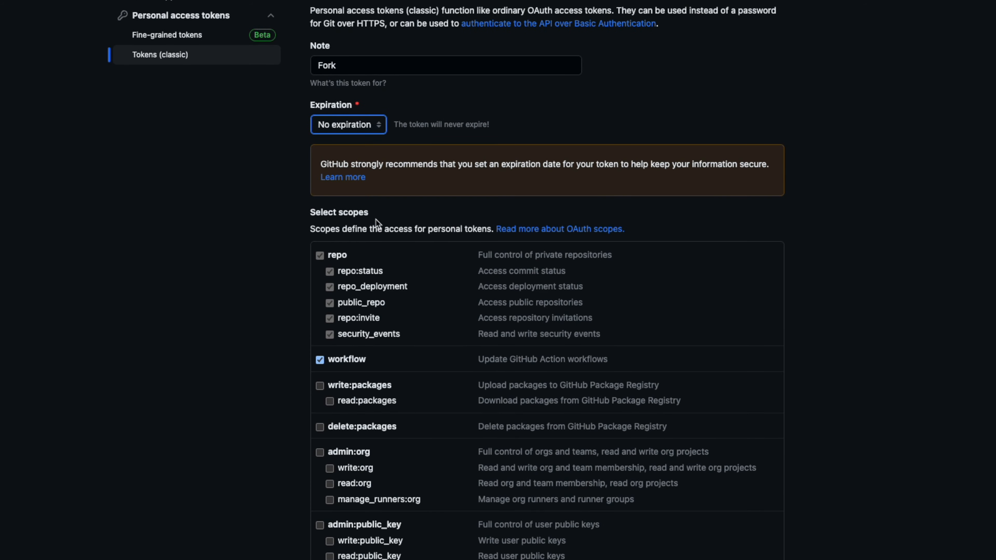
scroll(346, 193, "up", 3)
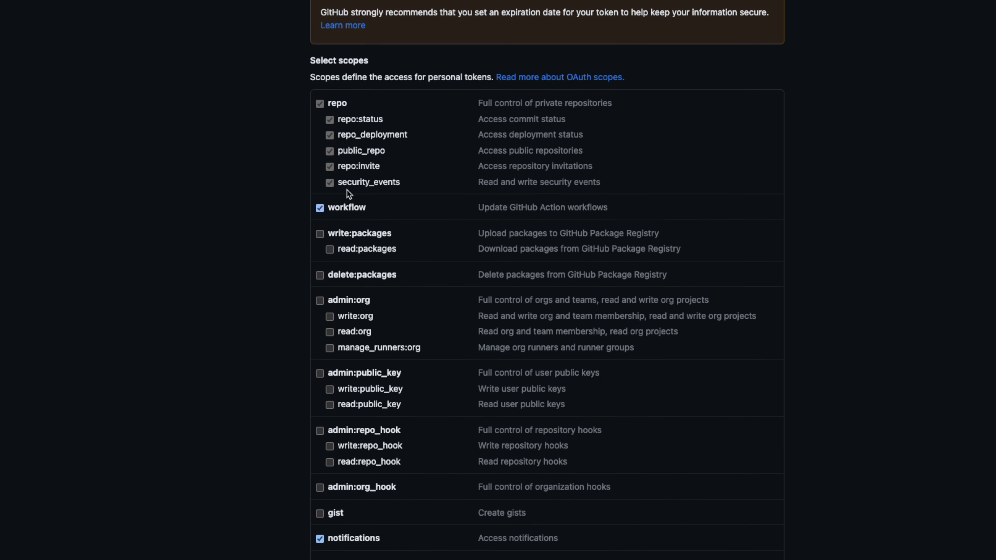
scroll(356, 231, "down", 14)
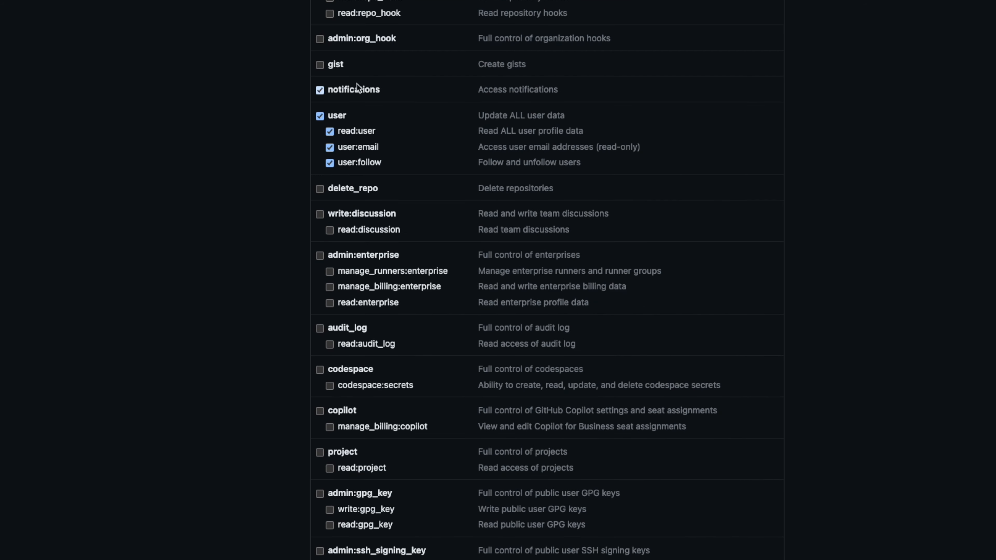
scroll(355, 143, "down", 1)
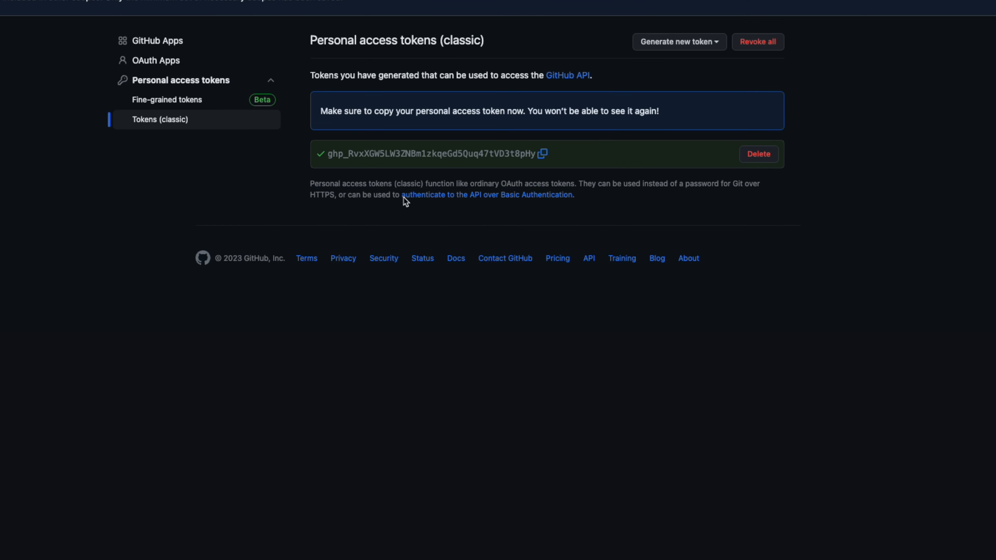
Copy the generated token, return to Fork and sign in with it as the personal access token, and view the new account's calculator repository
left_click(542, 154)
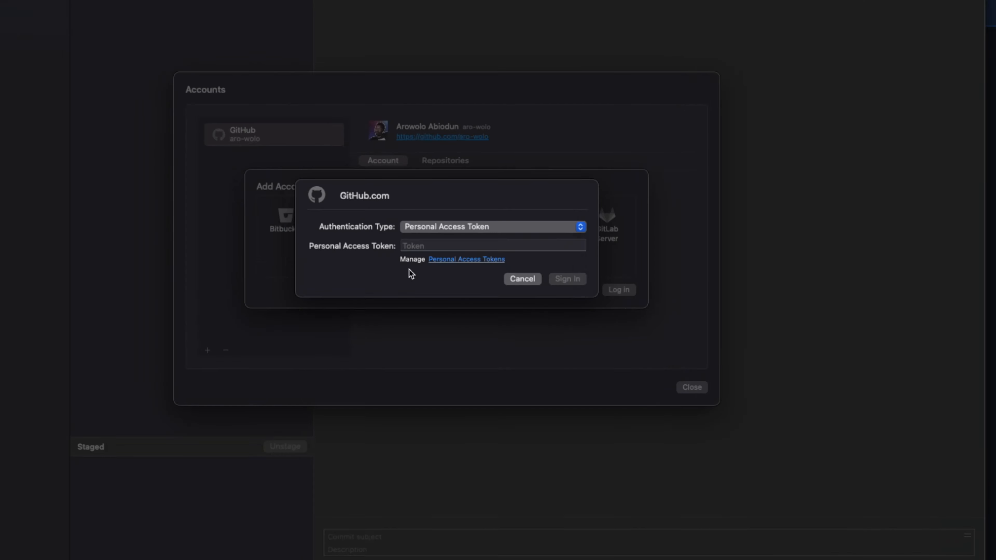
right_click(455, 245)
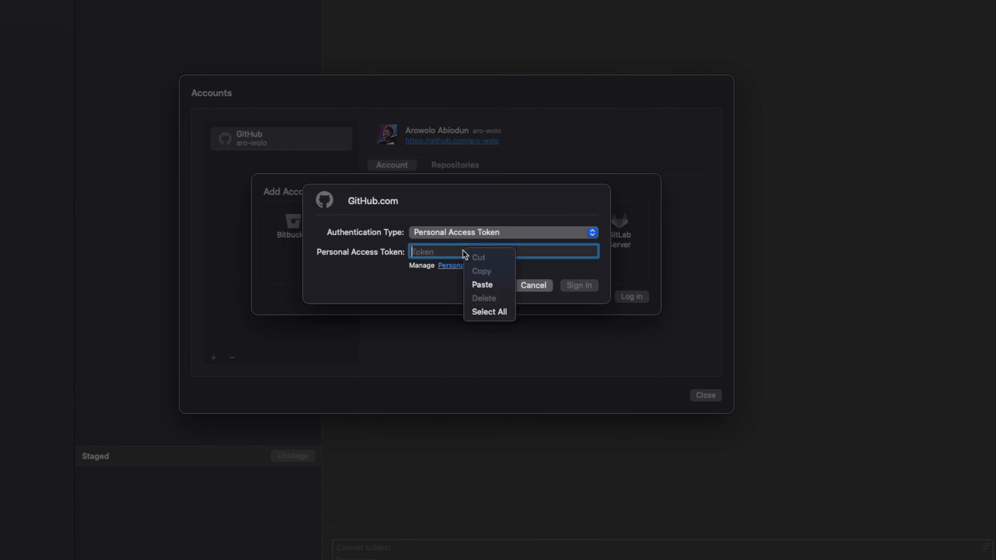
left_click(473, 281)
left_click(579, 284)
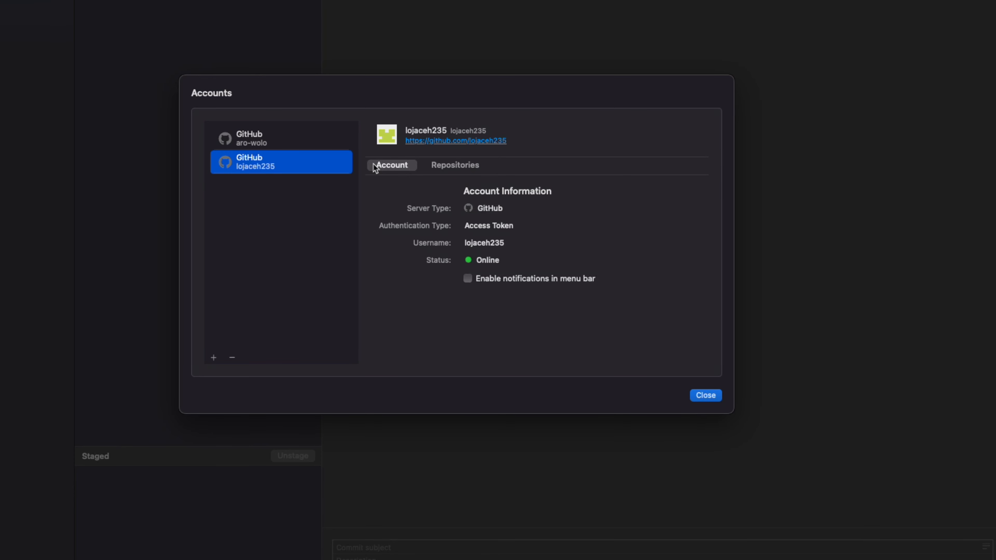
left_click(439, 166)
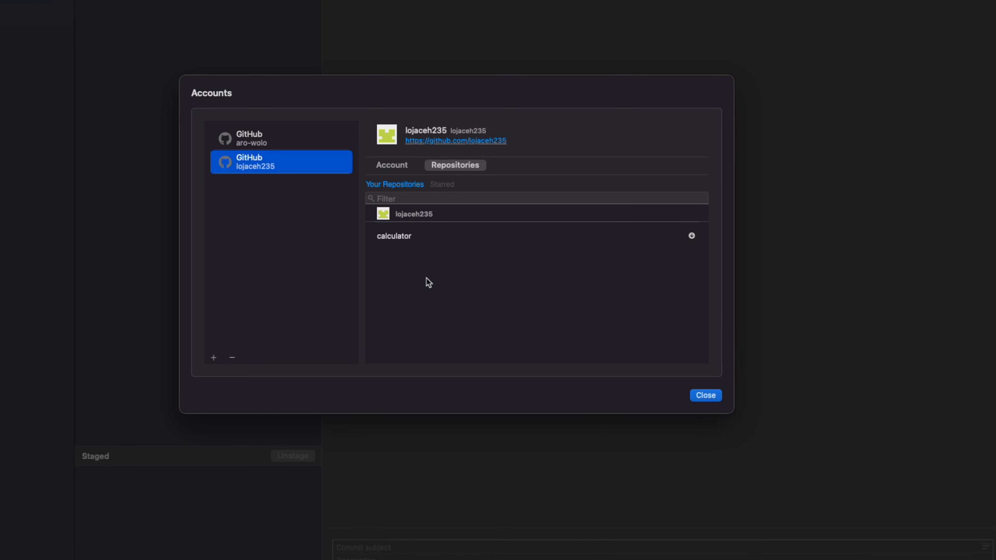
left_click(408, 237)
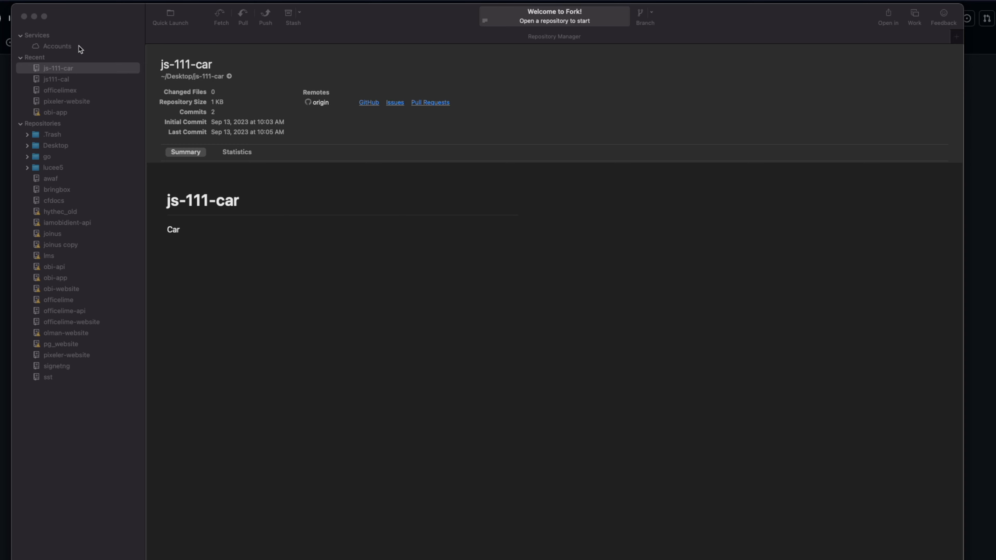
Open the clone settings for the calculator repository of the first listed GitHub account and choose its SSH URL
left_click(66, 46)
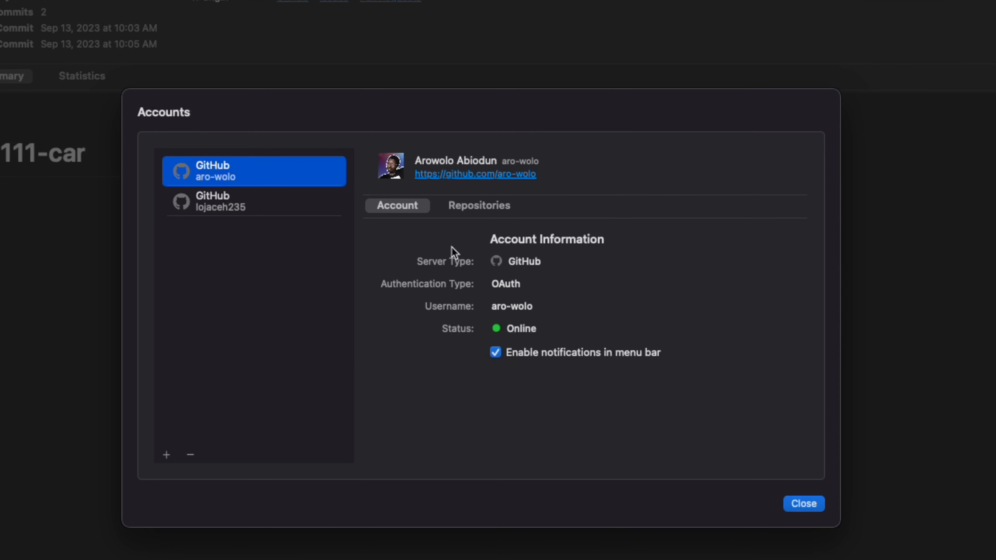
left_click(466, 207)
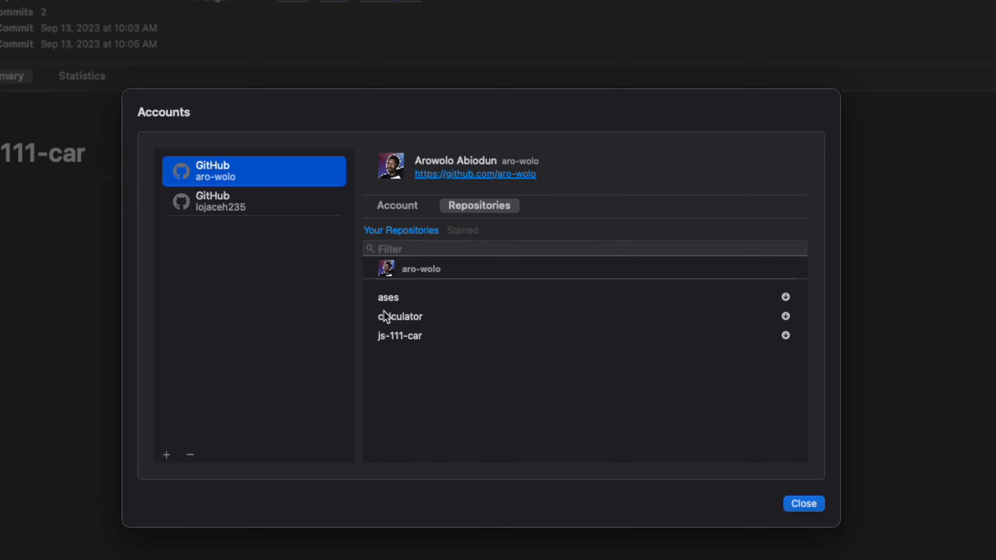
left_click(404, 317)
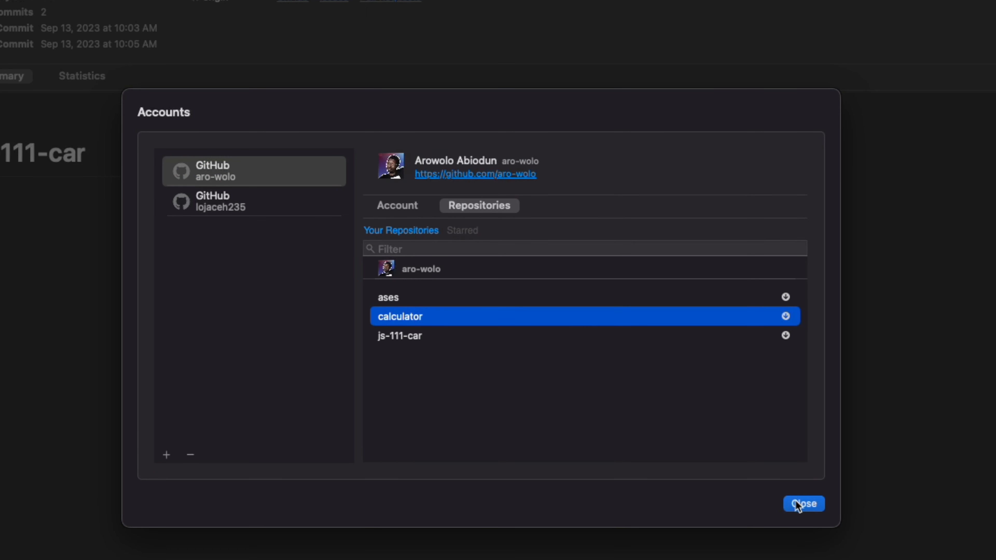
left_click(785, 317)
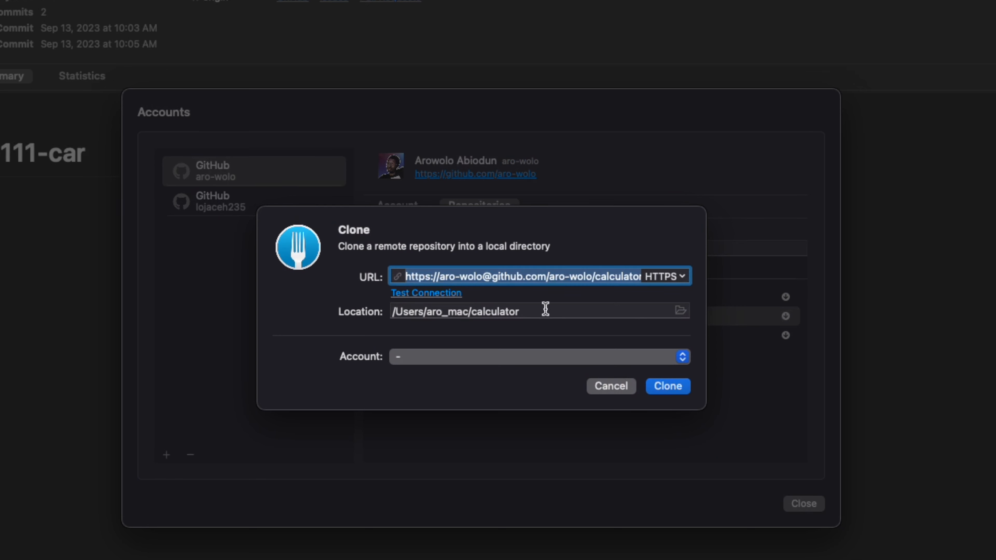
left_click(685, 281)
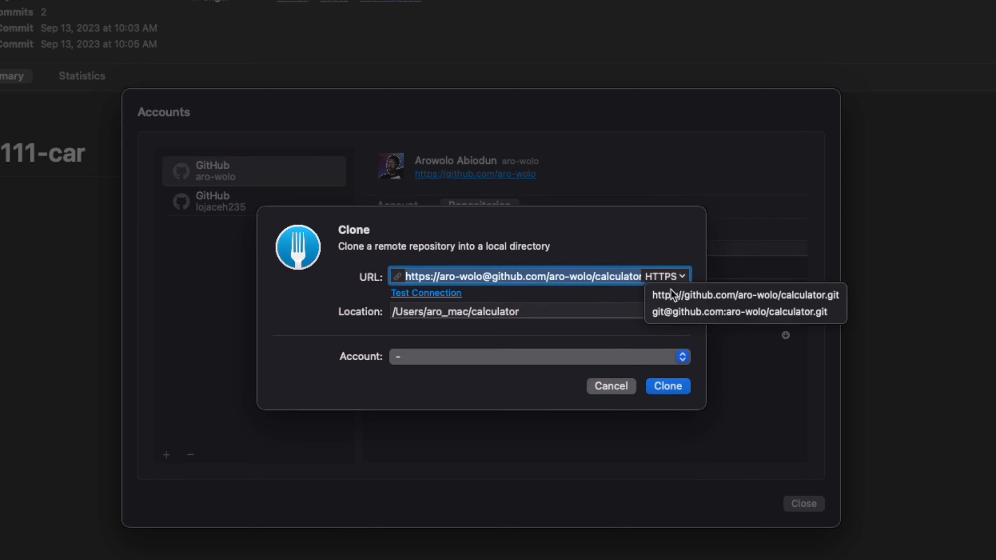
left_click(670, 316)
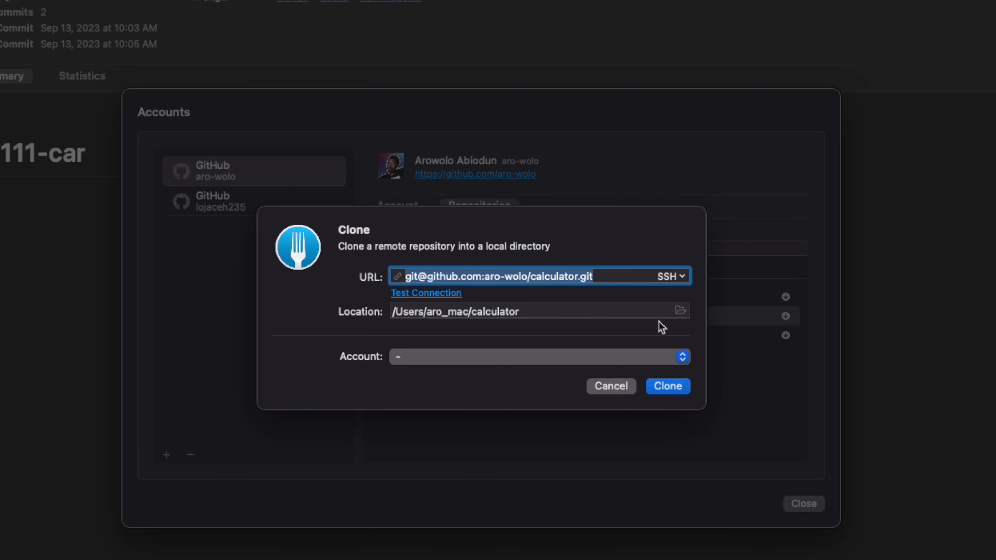
Set the clone location to the Desktop folder, clone the calculator repository, and close the Accounts dialog
left_click(681, 311)
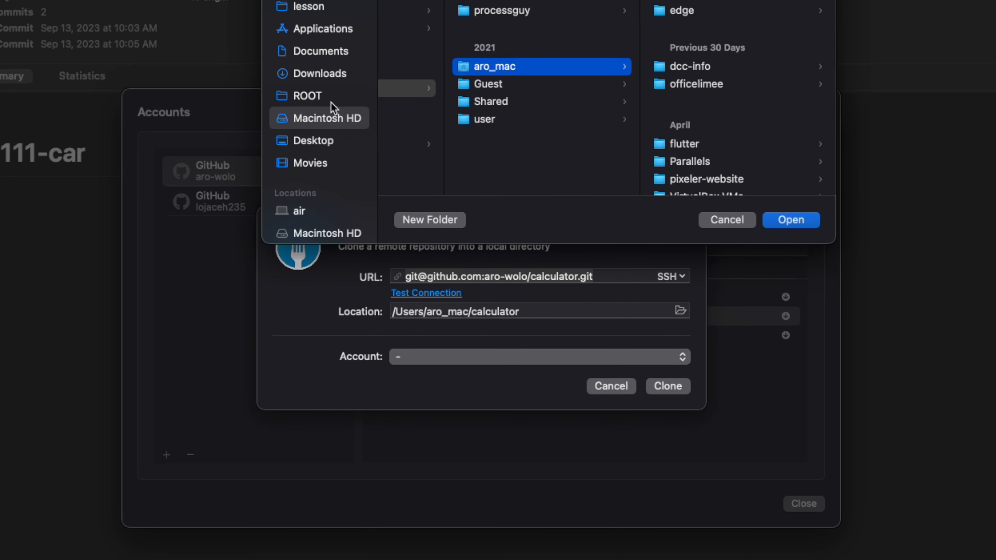
left_click(309, 140)
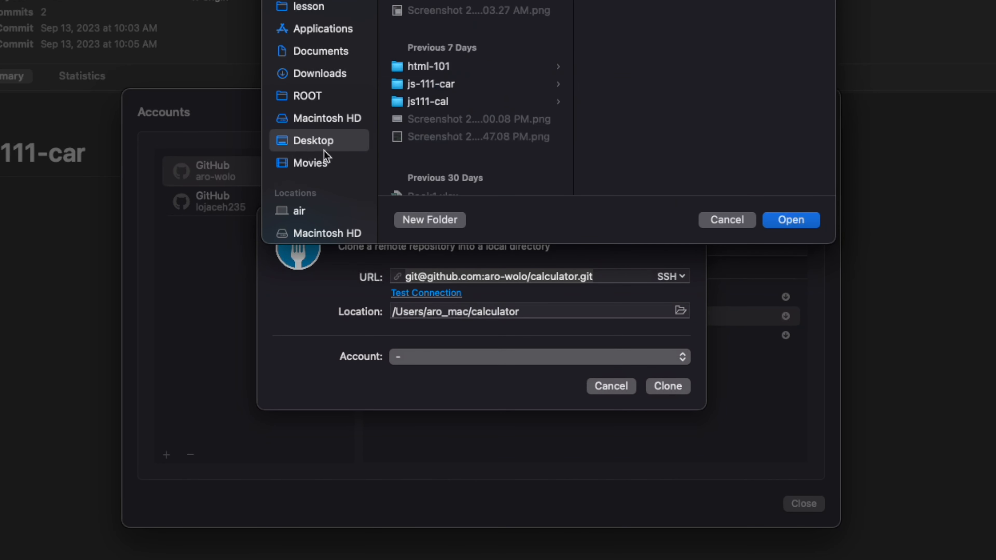
left_click(791, 220)
left_click(667, 386)
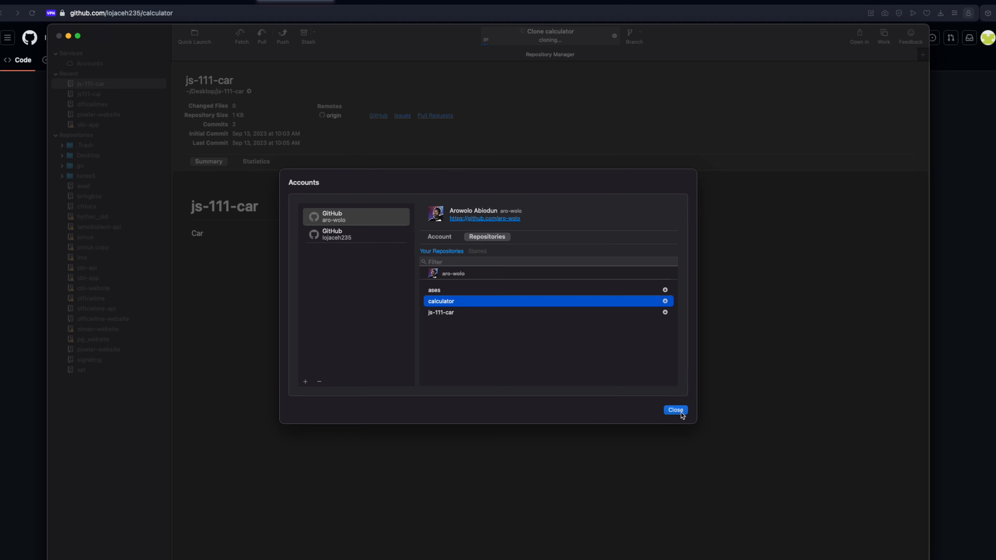
left_click(805, 504)
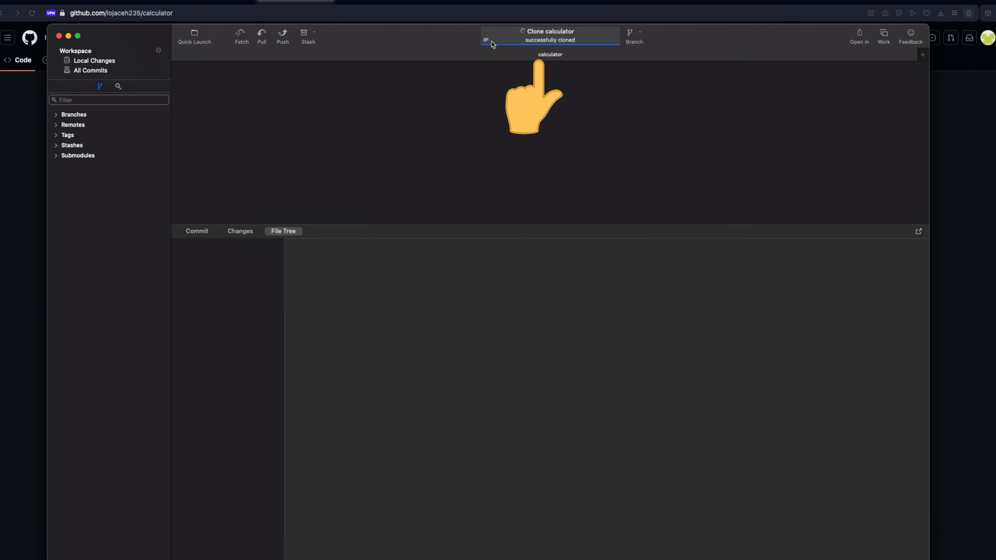